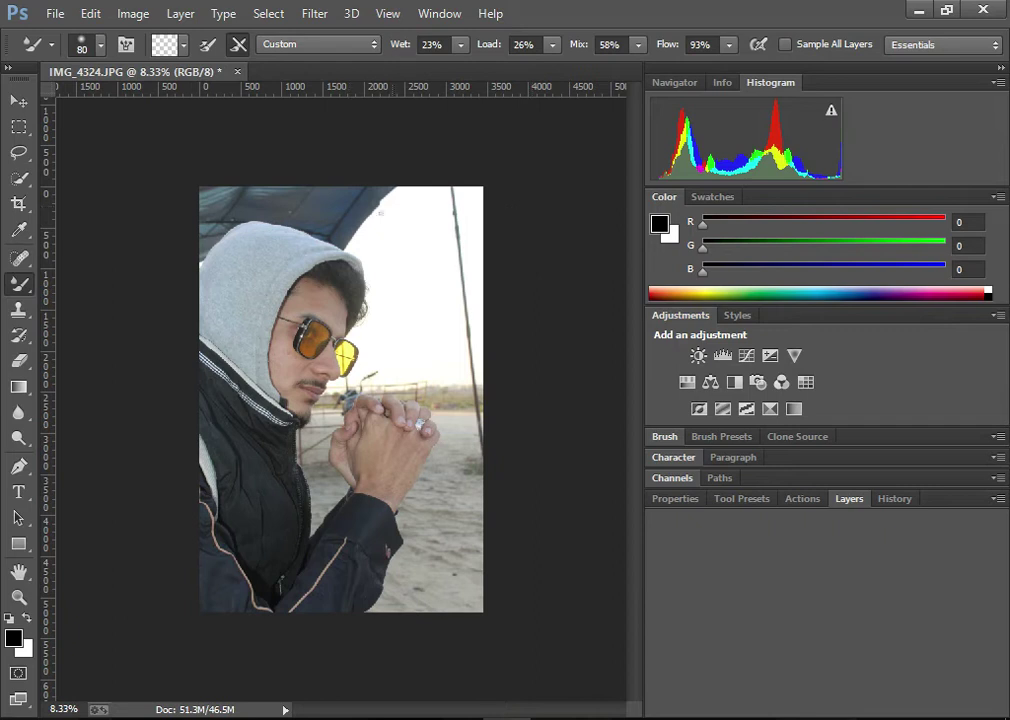
# Apply the Camera Raw Filter with Shadows +94 and Whites +20.
pyautogui.click(318, 13)
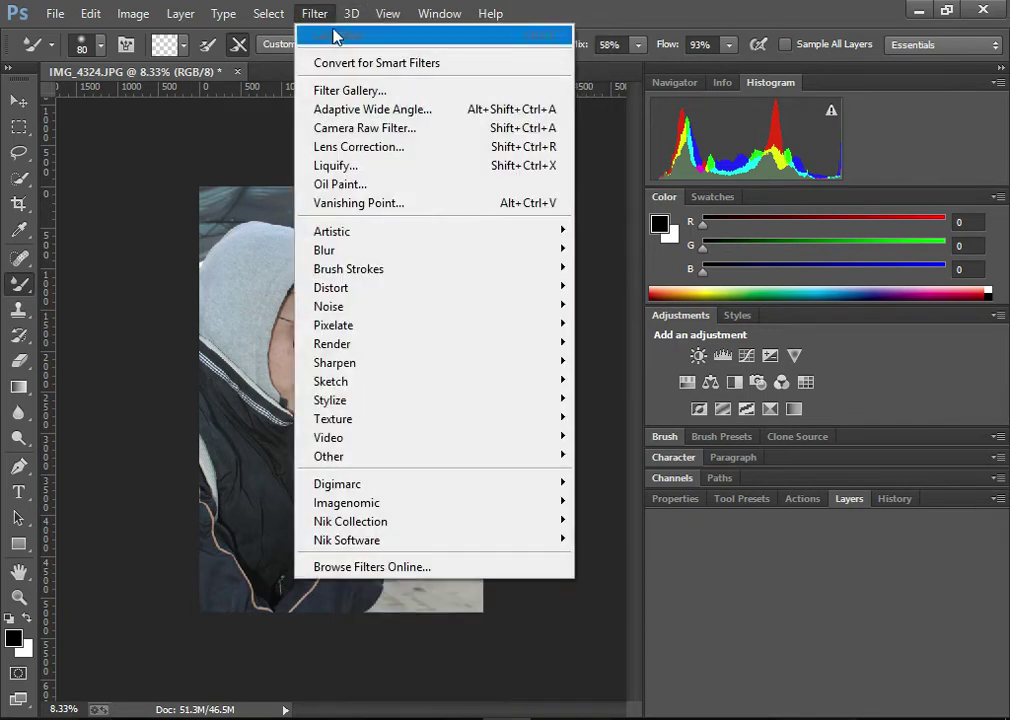
pyautogui.click(381, 127)
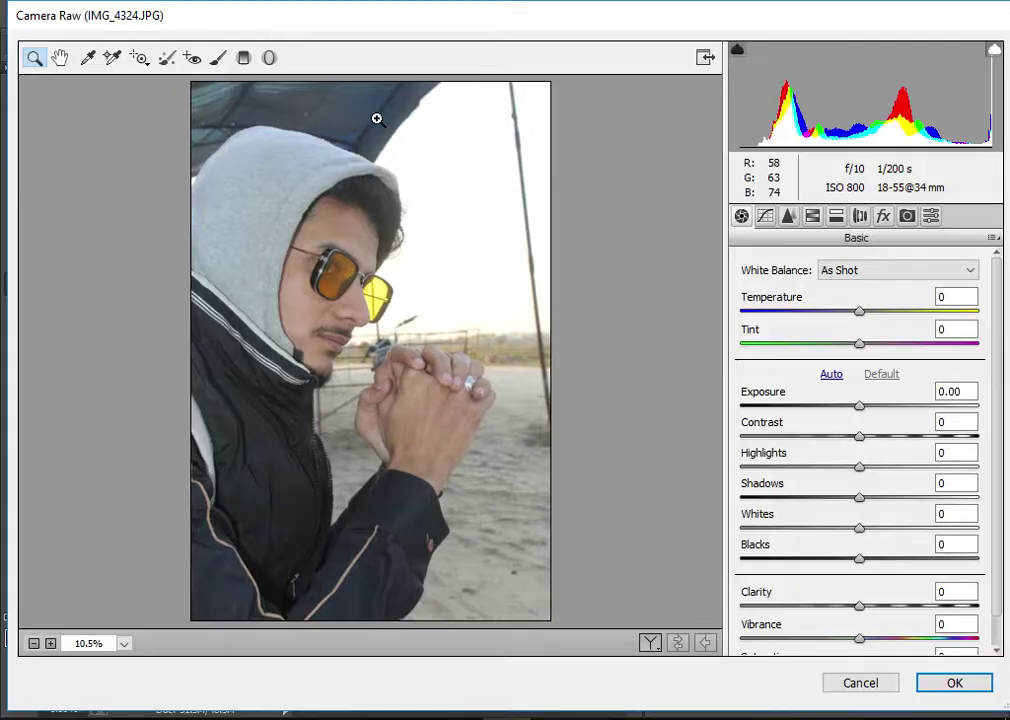
pyautogui.moveTo(948, 498); pyautogui.dragTo(974, 498)
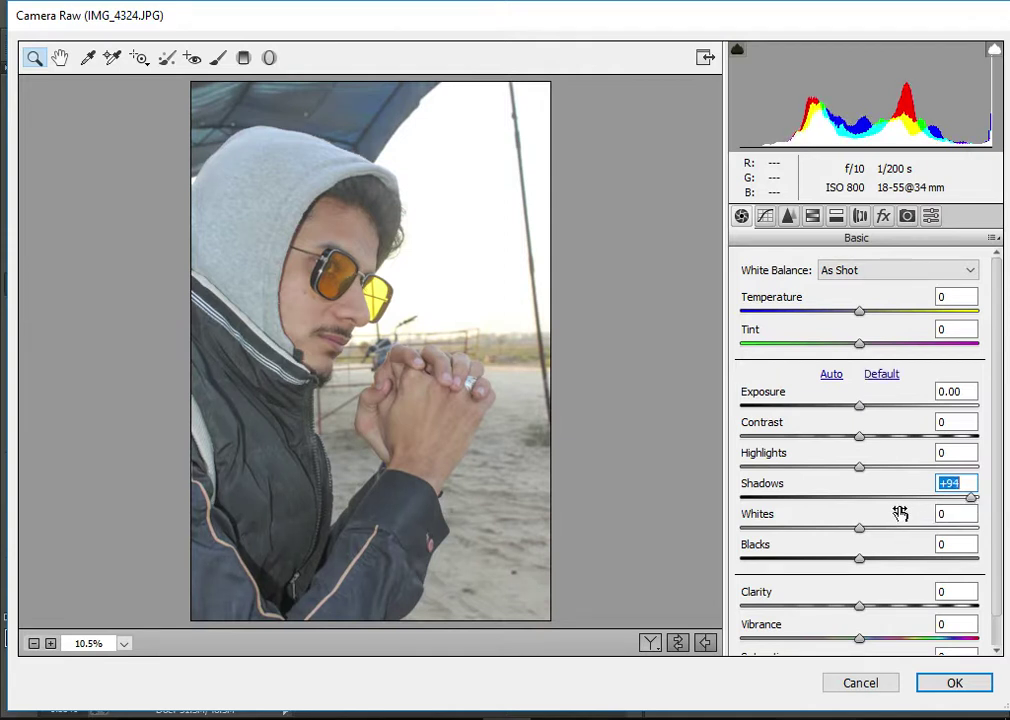
pyautogui.moveTo(870, 528); pyautogui.dragTo(885, 537)
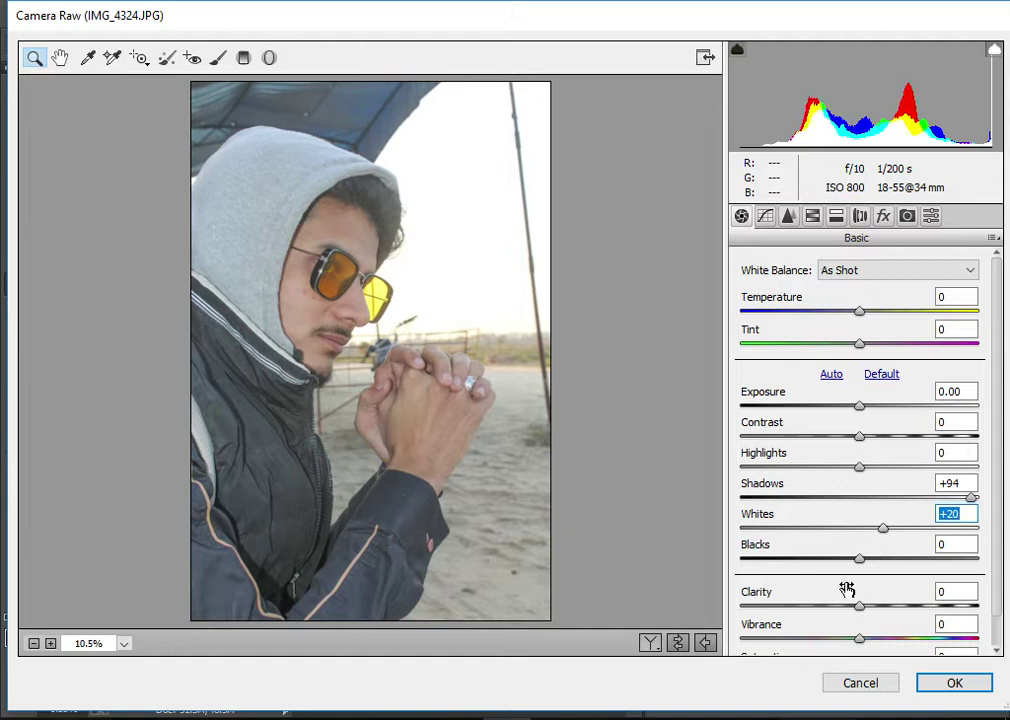
# Set Blacks to -10, Clarity to +43 and Vibrance to +80.
pyautogui.moveTo(859, 558); pyautogui.dragTo(847, 558)
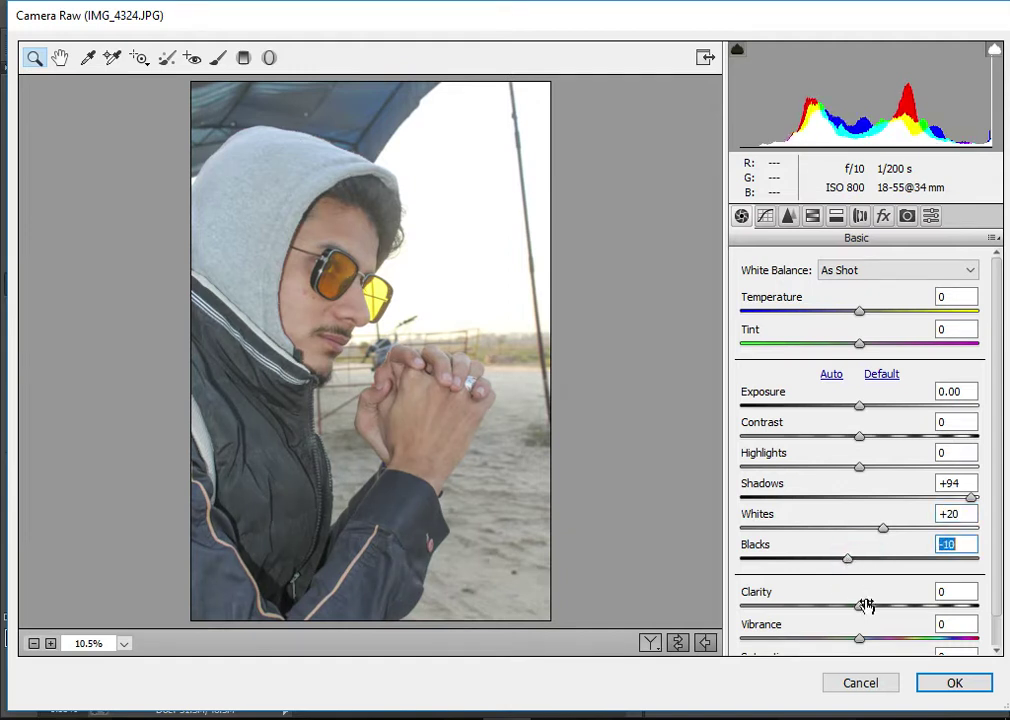
pyautogui.moveTo(897, 605); pyautogui.dragTo(913, 613)
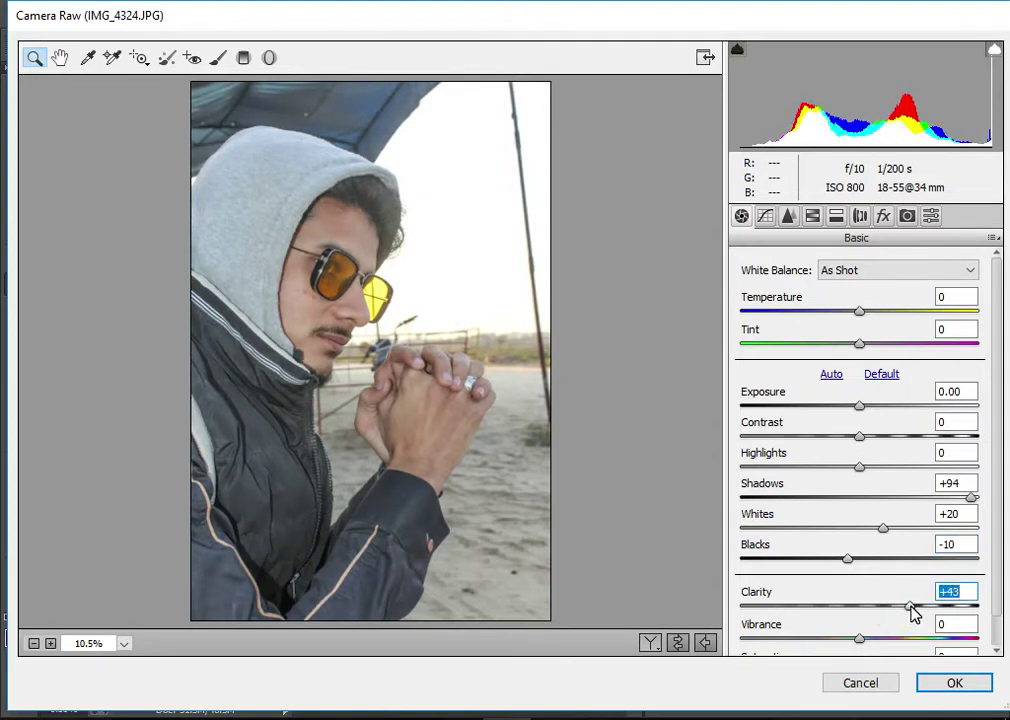
pyautogui.moveTo(930, 637); pyautogui.dragTo(958, 645)
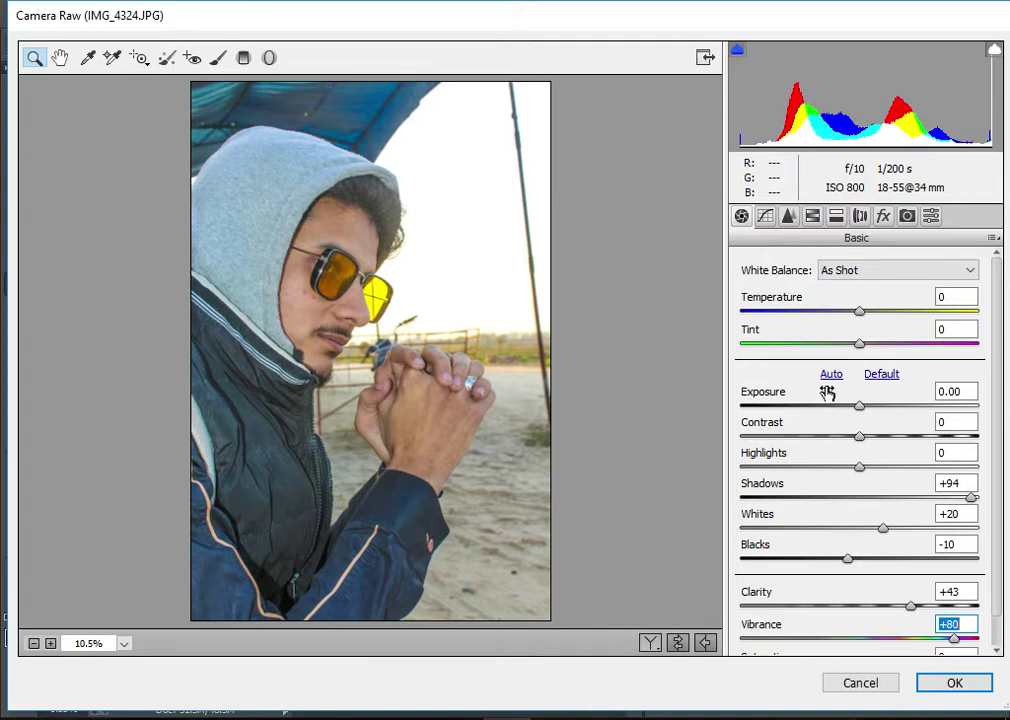
pyautogui.click(788, 216)
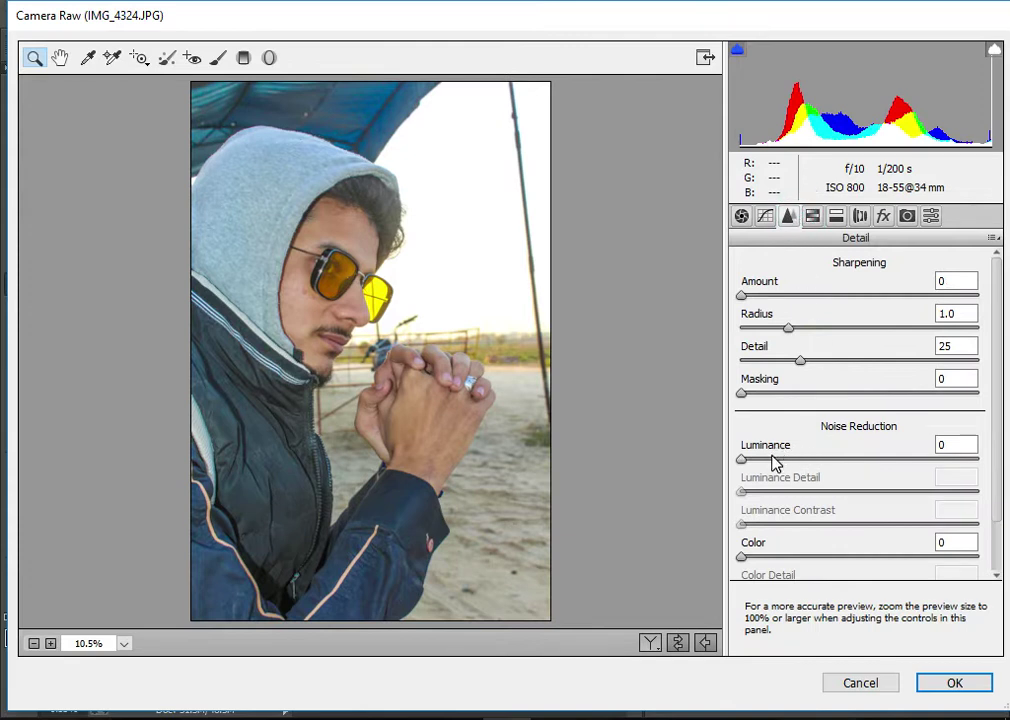
# In the Detail panel, bring Luminance noise reduction to 37 and Luminance Detail to 90.
pyautogui.click(773, 458)
pyautogui.moveTo(780, 462); pyautogui.dragTo(829, 461)
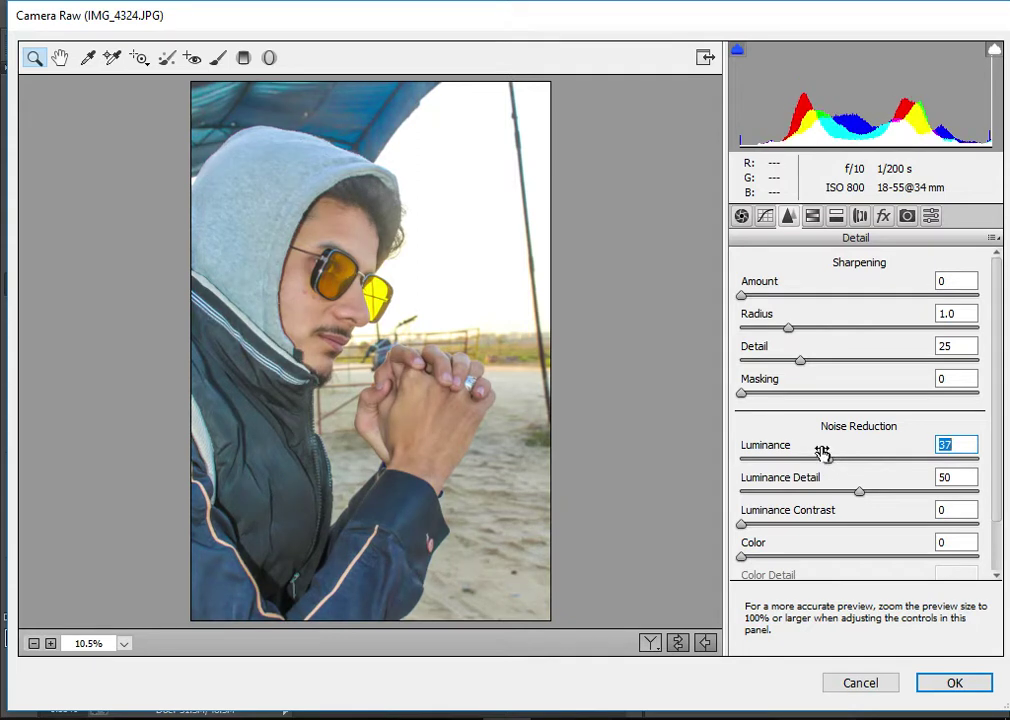
pyautogui.click(958, 491)
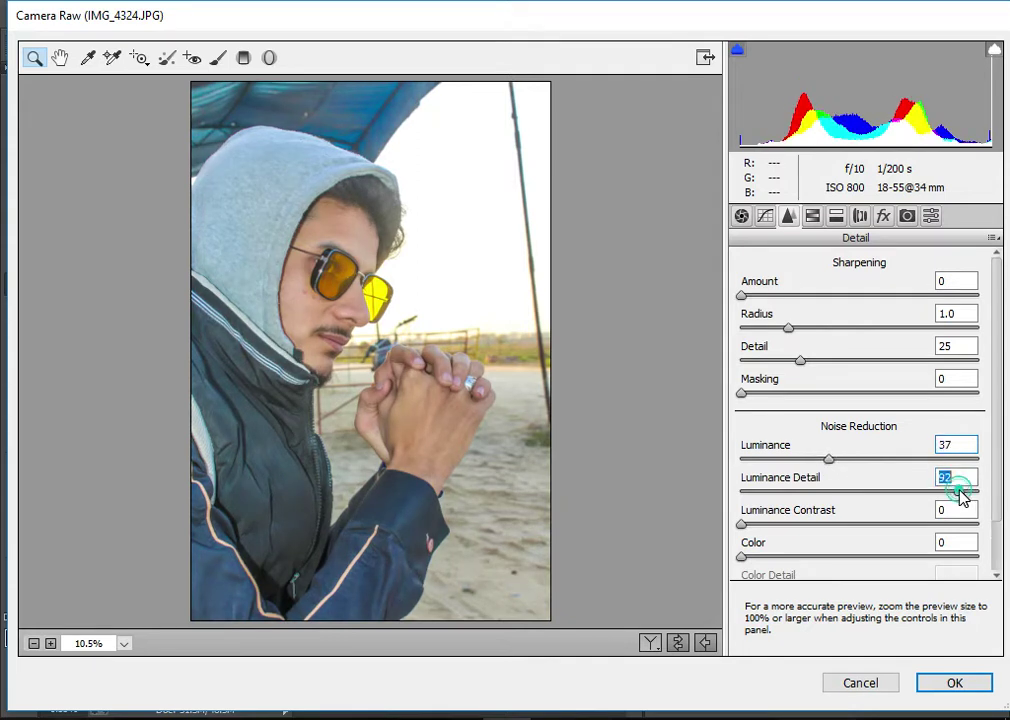
pyautogui.moveTo(960, 497); pyautogui.dragTo(956, 500)
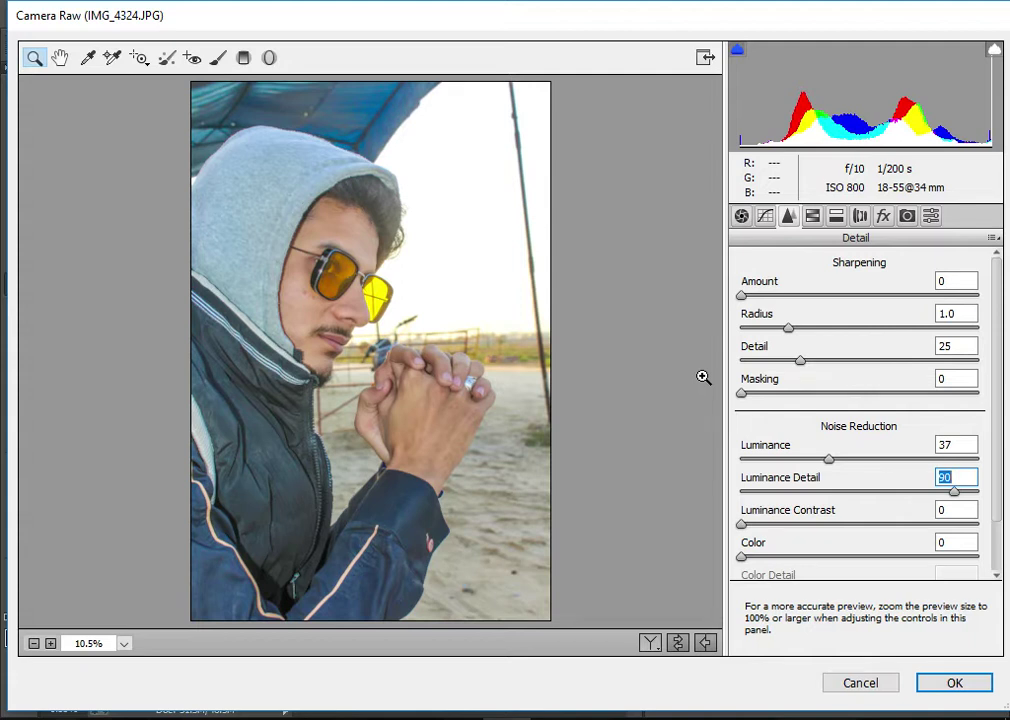
pyautogui.click(812, 216)
# In HSL Saturation, set Yellows and Greens to -100, Reds to +58 and Oranges to -28.
pyautogui.click(801, 291)
pyautogui.moveTo(805, 420); pyautogui.dragTo(680, 425)
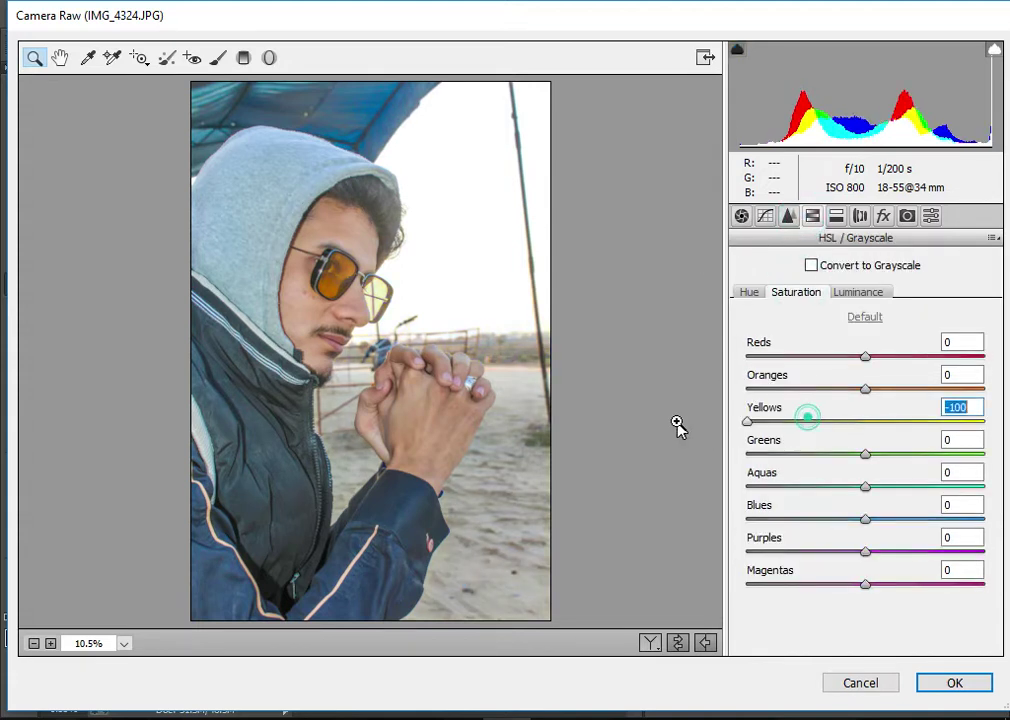
pyautogui.moveTo(836, 441); pyautogui.dragTo(717, 438)
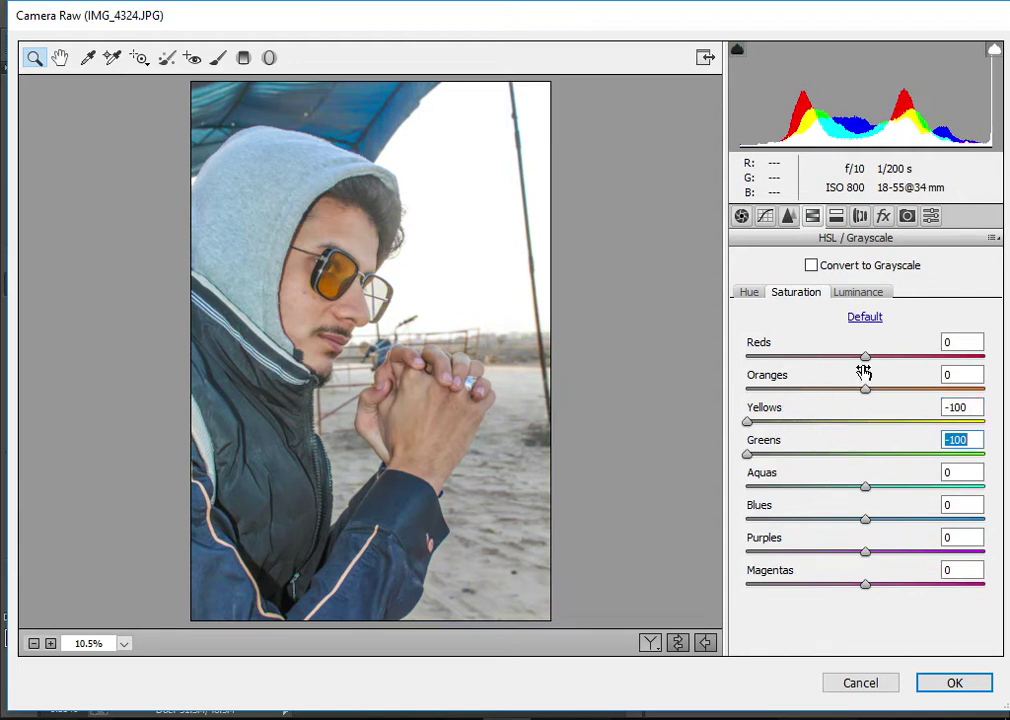
pyautogui.moveTo(888, 358); pyautogui.dragTo(935, 356)
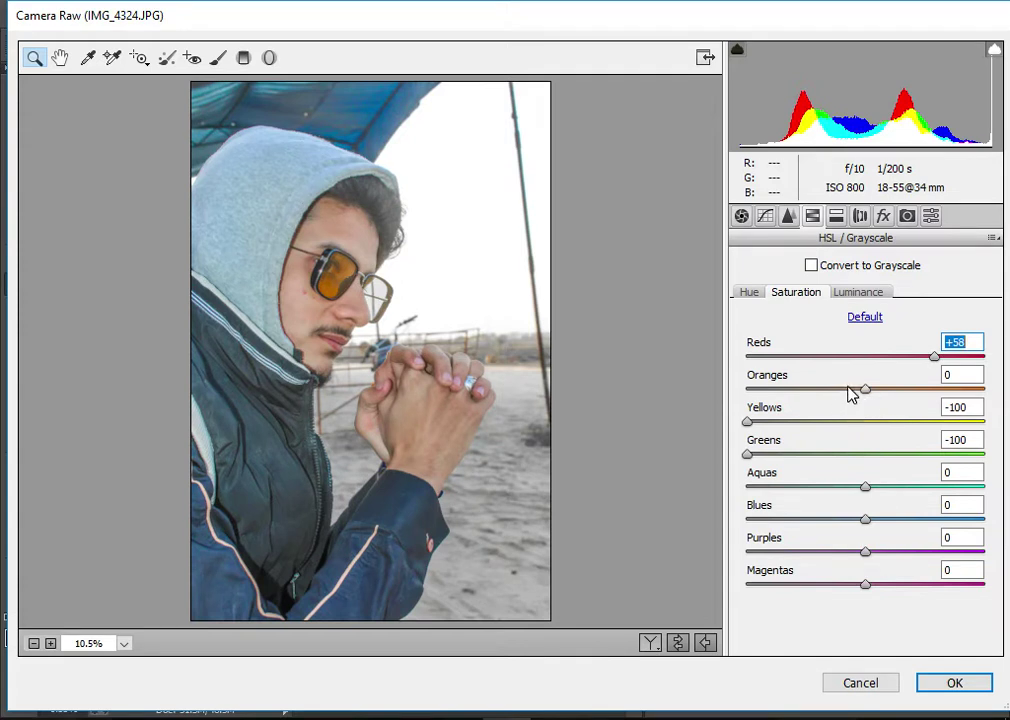
pyautogui.click(848, 390)
pyautogui.moveTo(847, 389); pyautogui.dragTo(841, 390)
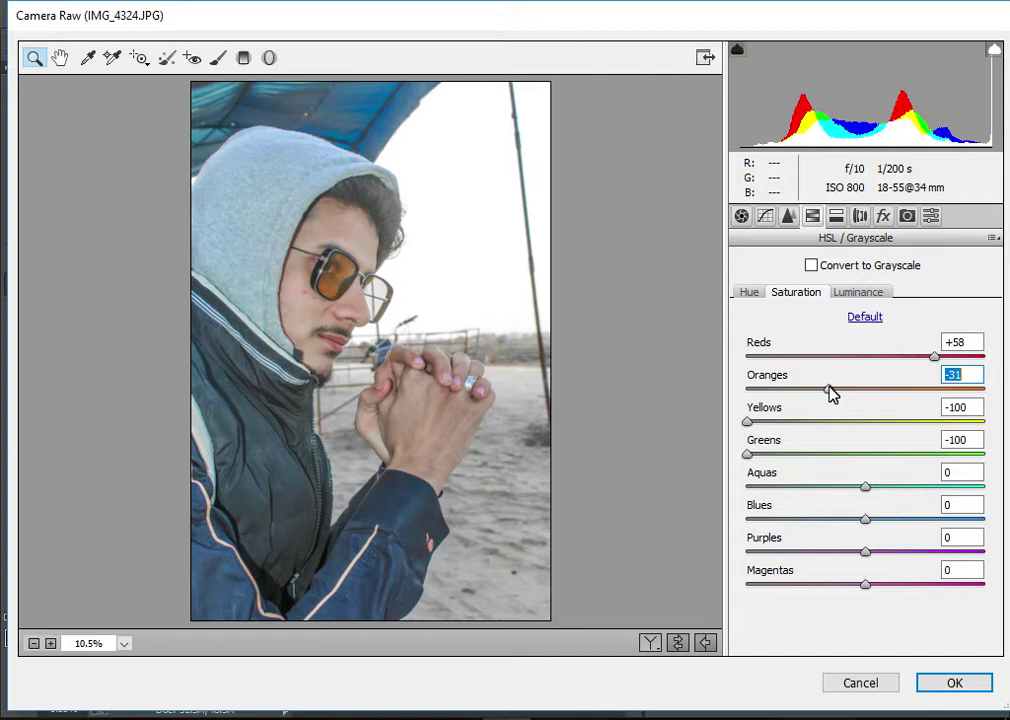
pyautogui.moveTo(829, 391); pyautogui.dragTo(834, 390)
# In HSL Luminance, raise Oranges to +25 and Reds to +20.
pyautogui.click(866, 294)
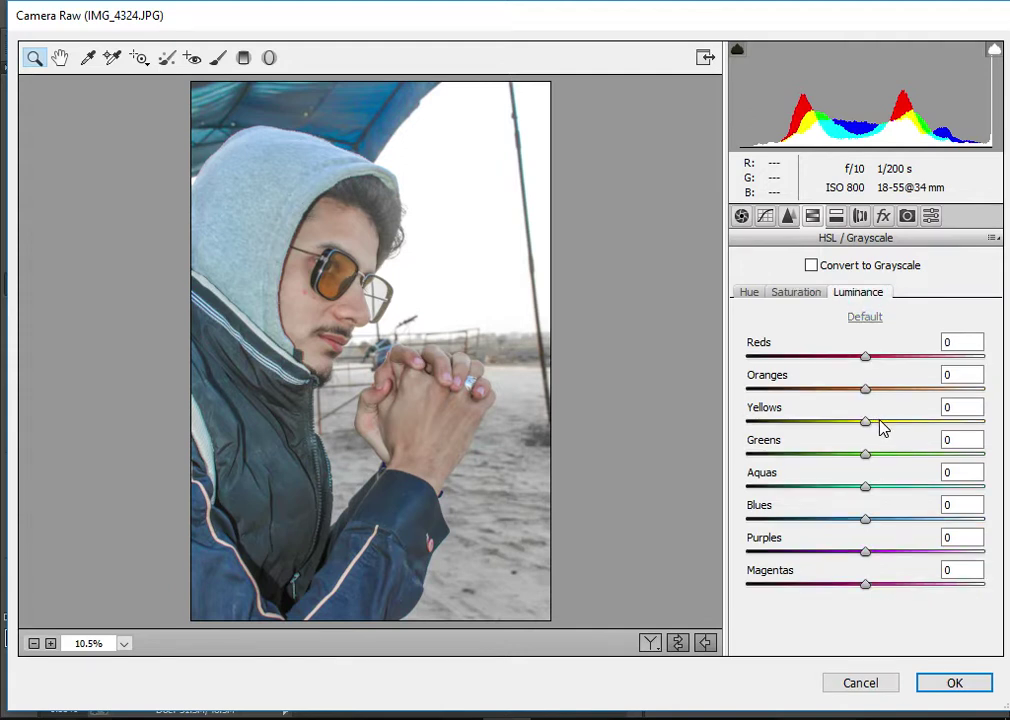
pyautogui.moveTo(866, 389); pyautogui.dragTo(894, 396)
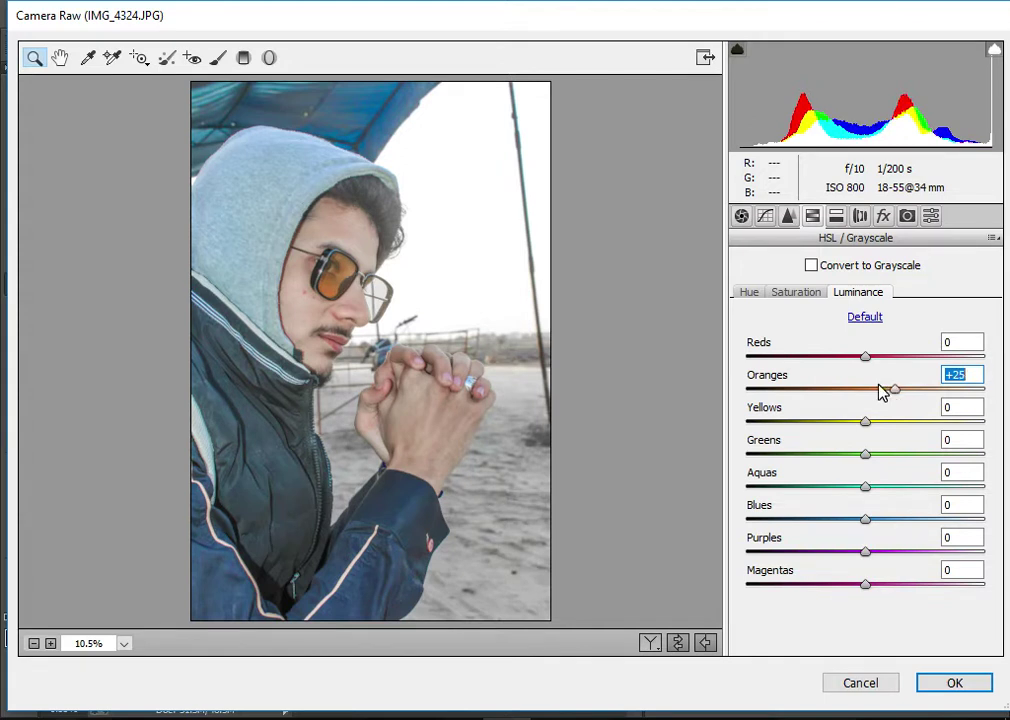
pyautogui.moveTo(866, 355); pyautogui.dragTo(880, 355)
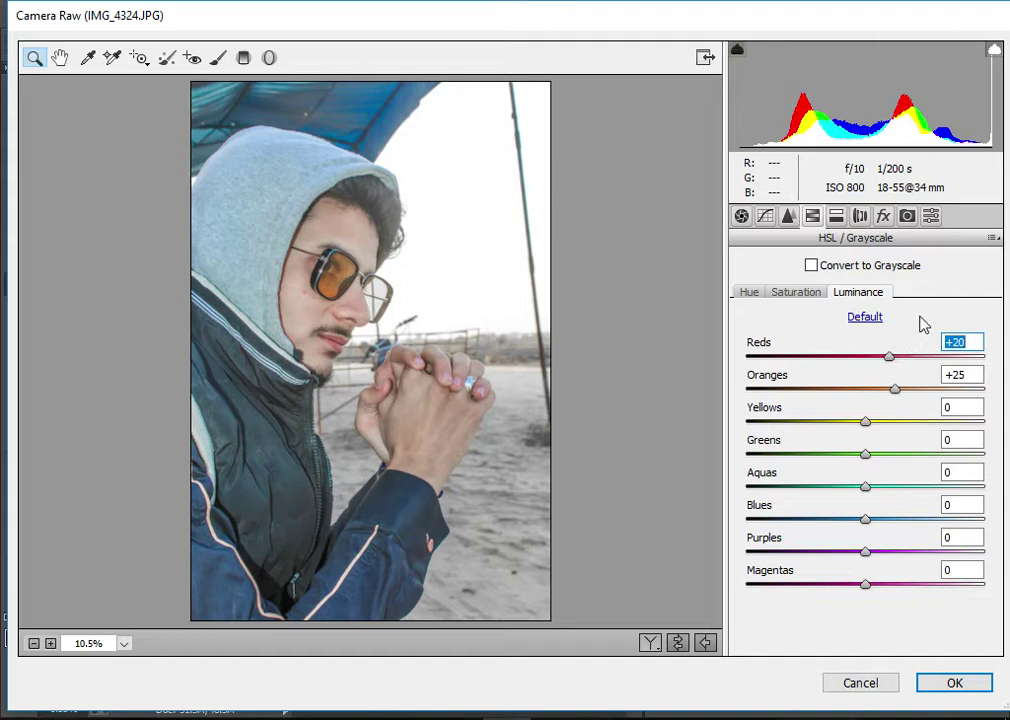
pyautogui.click(883, 216)
pyautogui.click(907, 216)
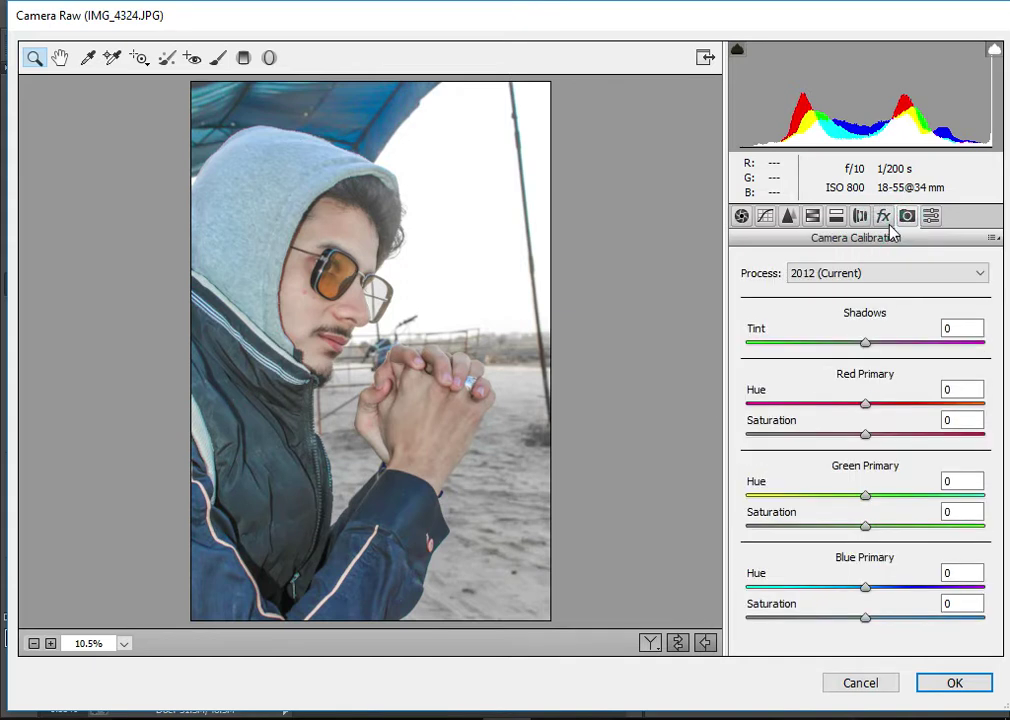
# Add a post-crop vignette (Amount -20, Midpoint 73, Feather about 82) and apply the filter.
pyautogui.click(883, 217)
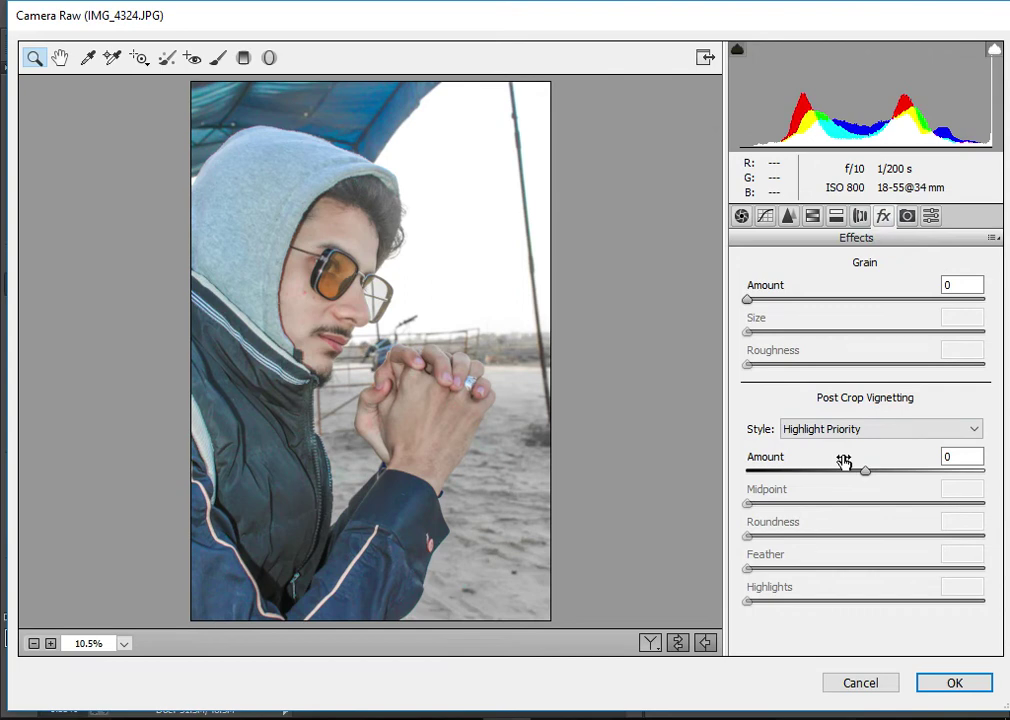
pyautogui.moveTo(829, 473); pyautogui.dragTo(846, 473)
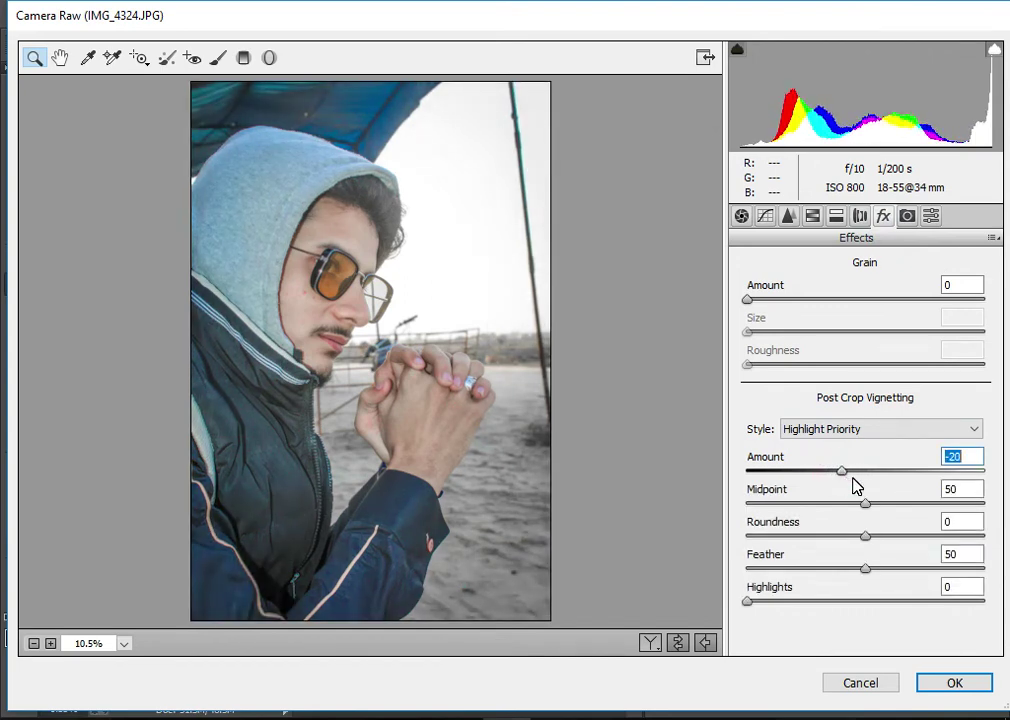
pyautogui.click(929, 502)
pyautogui.press('Down')
pyautogui.press('Down')
pyautogui.press('Down')
pyautogui.press('Down')
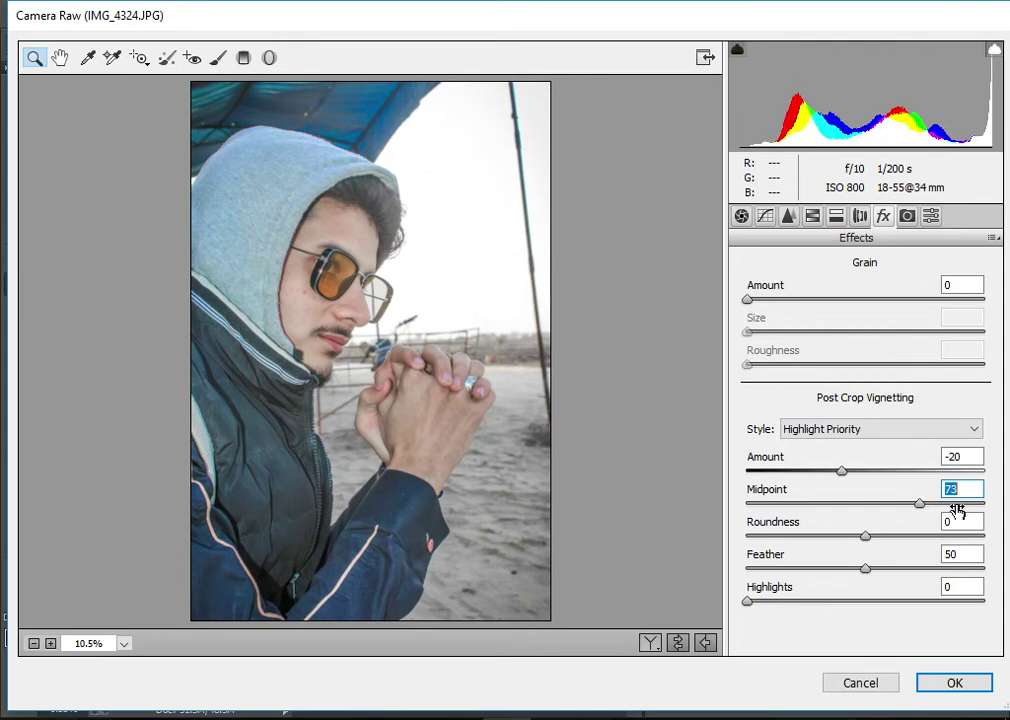
pyautogui.click(935, 568)
pyautogui.moveTo(935, 568); pyautogui.dragTo(942, 567)
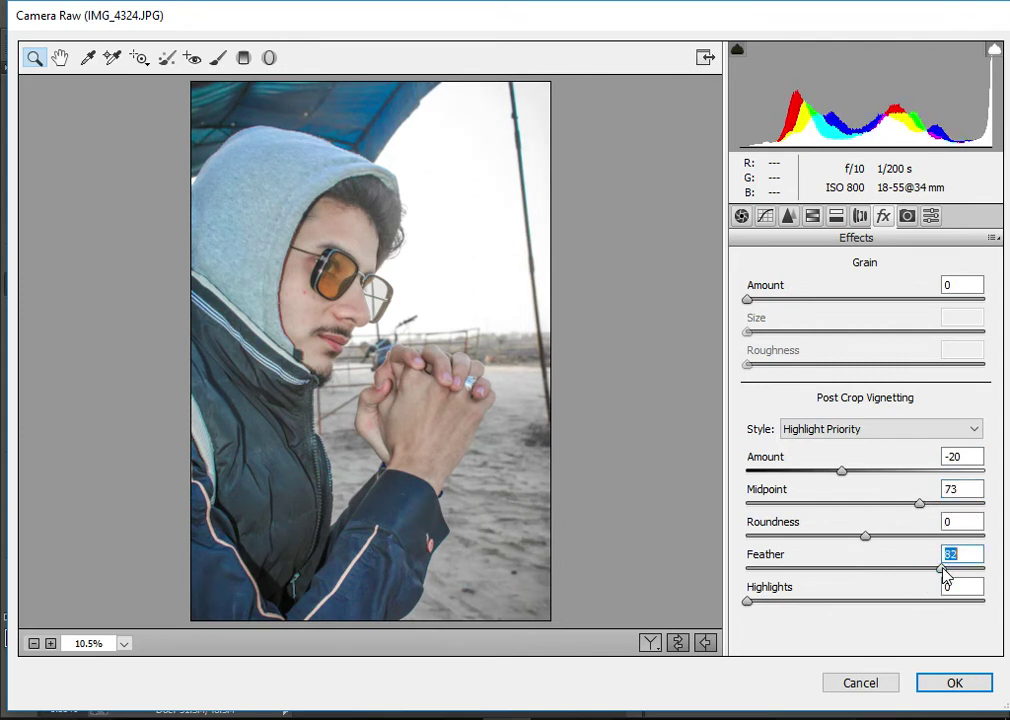
pyautogui.click(935, 686)
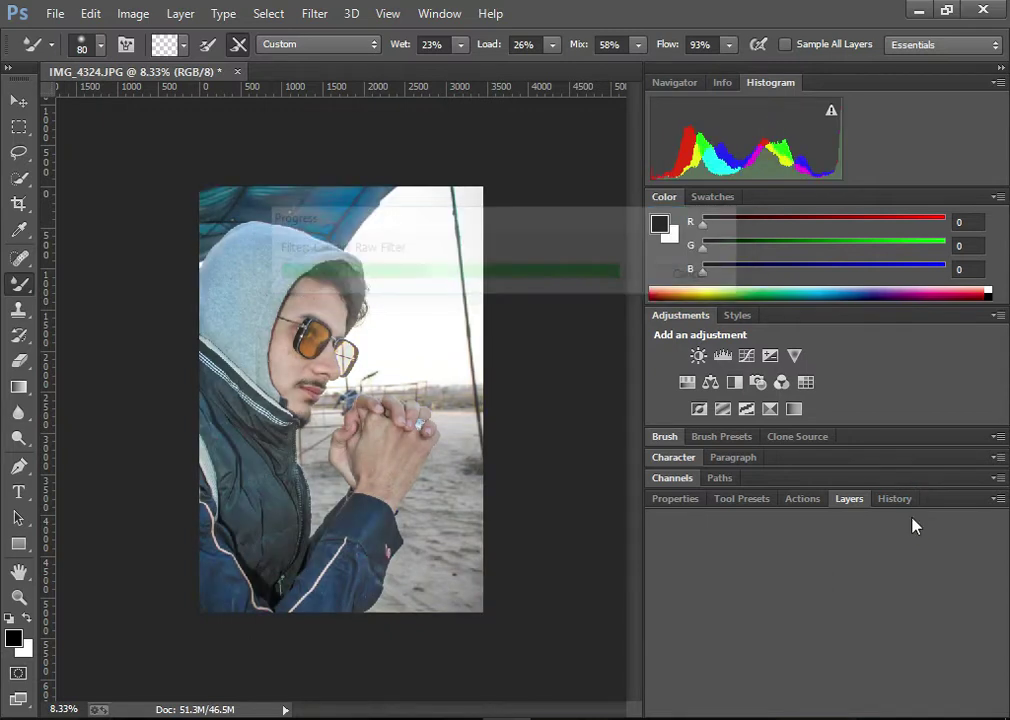
# Select the Mixer Brush Tool and confirm Wet 23%, Load 26%, Mix 58% and Flow 93%.
pyautogui.rightClick(19, 283)
pyautogui.click(100, 337)
pyautogui.click(430, 44)
pyautogui.click(523, 44)
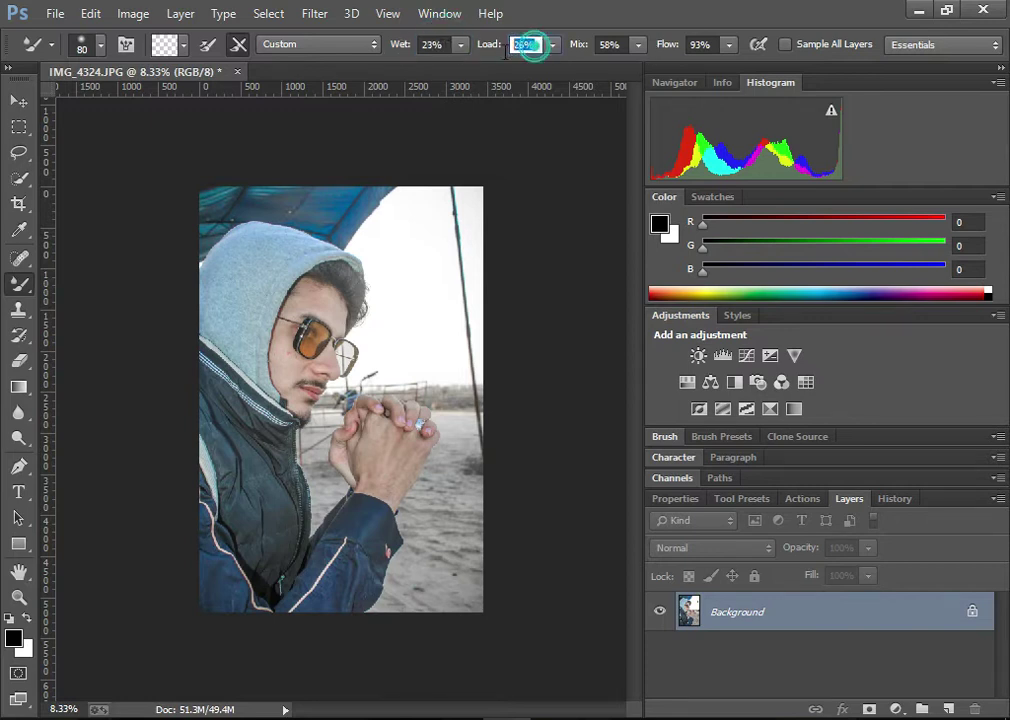
pyautogui.click(609, 44)
pyautogui.click(700, 44)
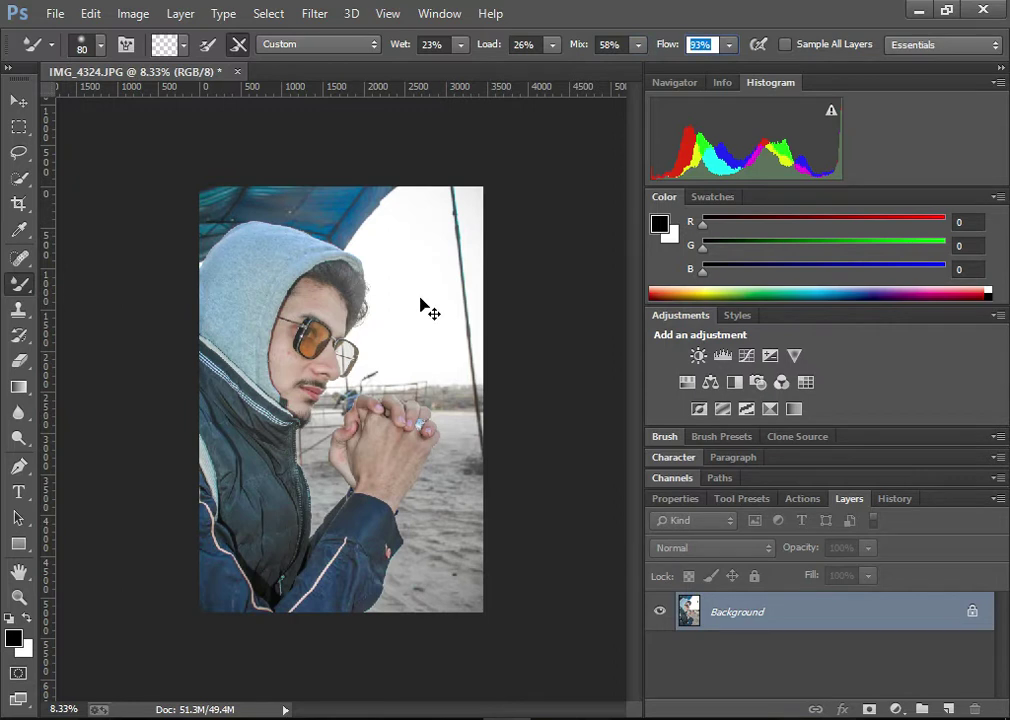
# Zoom into the face and blend the cheek and jaw edge with a size-175 brush.
pyautogui.scroll(1, 420, 306)
pyautogui.scroll(2, 420, 300)
pyautogui.scroll(1, 420, 298)
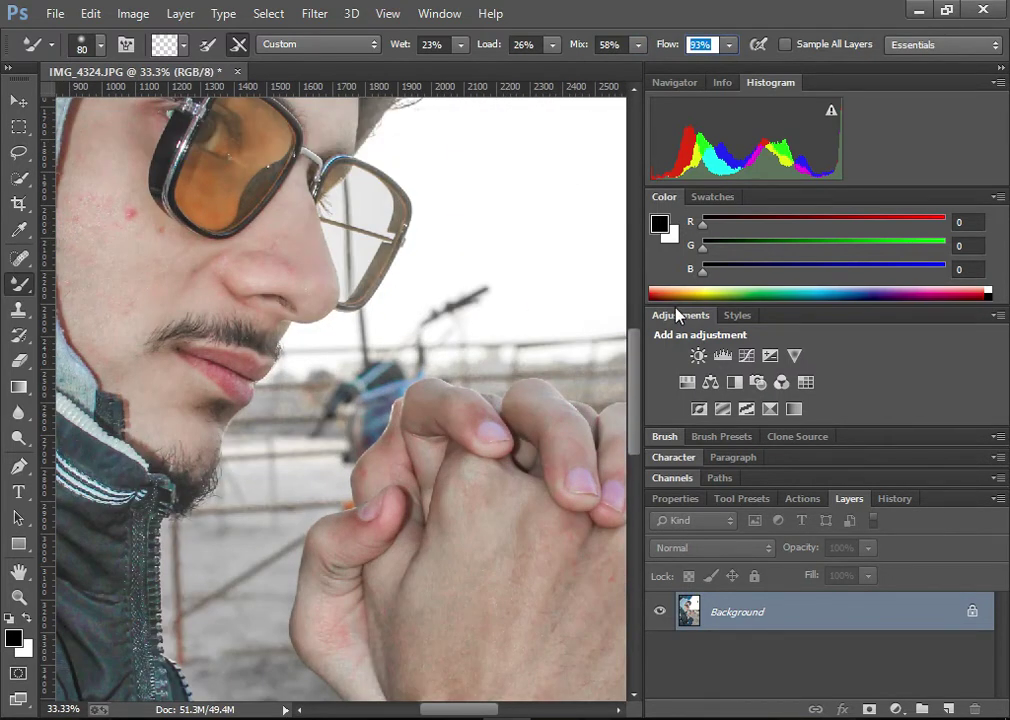
pyautogui.moveTo(640, 390); pyautogui.dragTo(640, 343)
pyautogui.moveTo(478, 712); pyautogui.dragTo(440, 712)
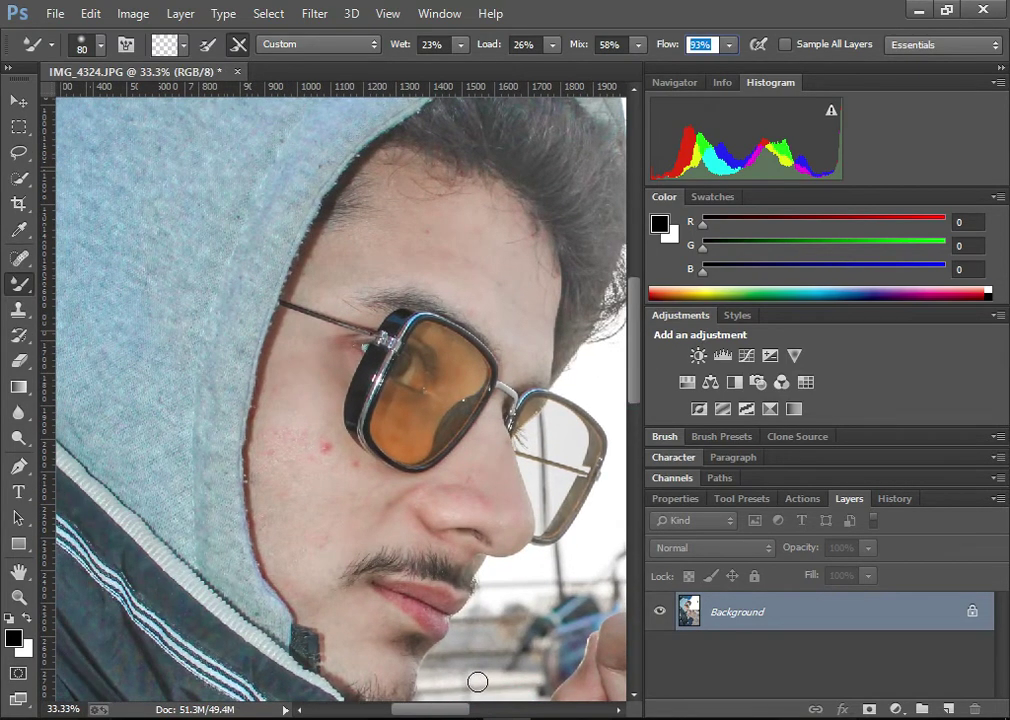
pyautogui.press('Return')
pyautogui.click(295, 386)
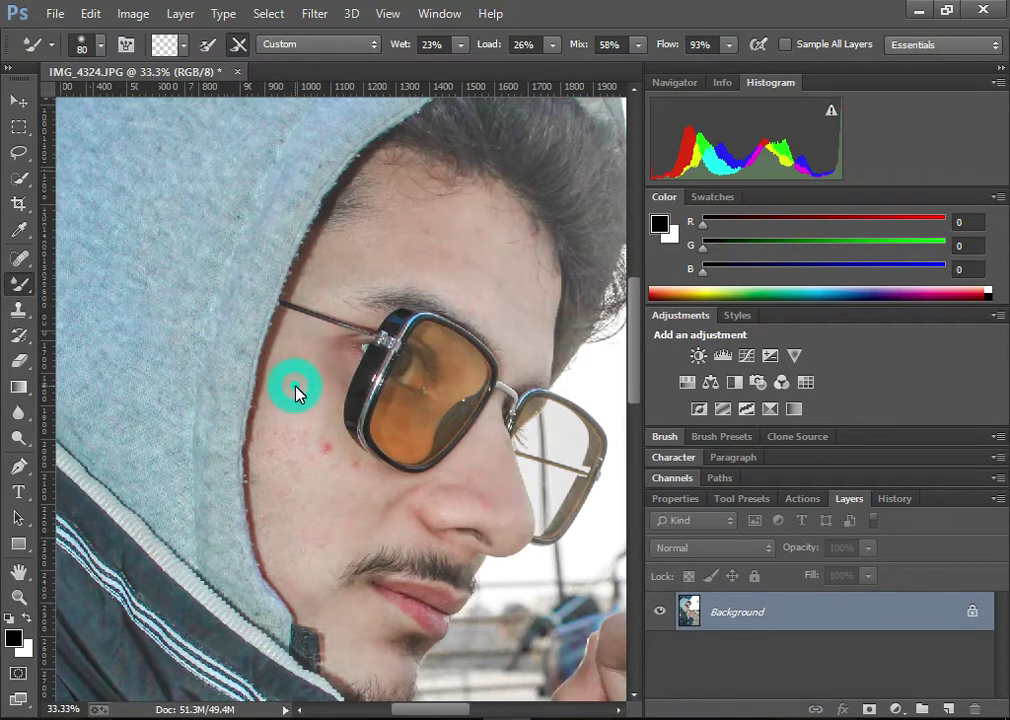
pyautogui.press(']')
pyautogui.press(']')
pyautogui.press(']')
pyautogui.press('[')
pyautogui.press('[')
pyautogui.press('[')
pyautogui.press('[')
pyautogui.moveTo(281, 446)
pyautogui.mouseDown()
pyautogui.moveTo(291, 541)
pyautogui.moveTo(310, 583)
pyautogui.mouseUp()
pyautogui.press('[')
pyautogui.press('[')
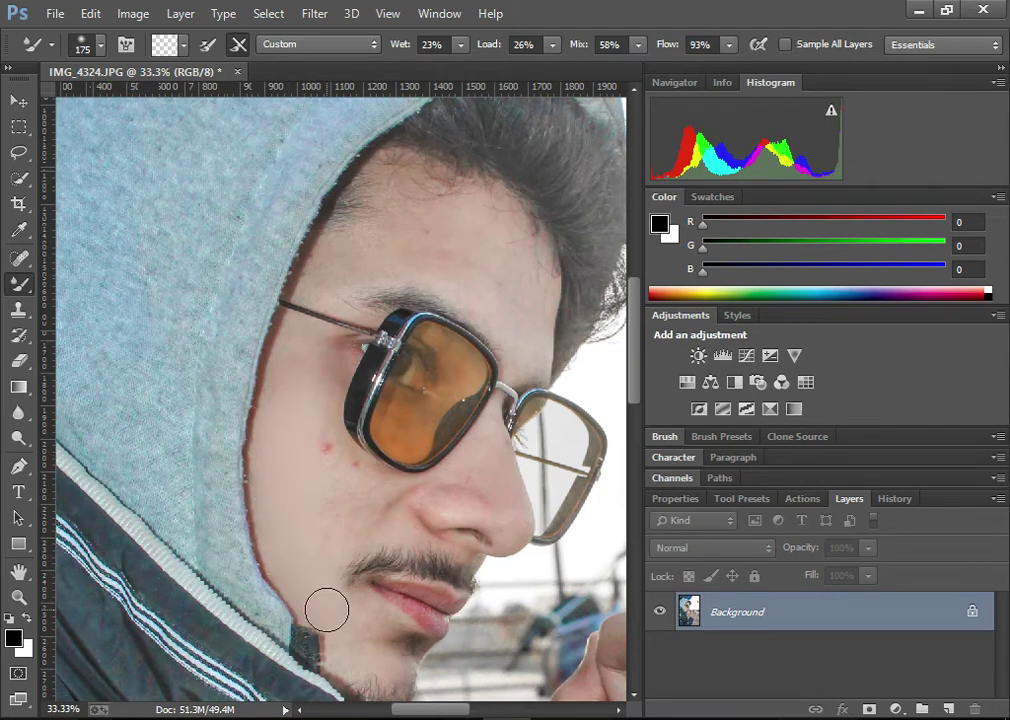
pyautogui.moveTo(343, 621); pyautogui.dragTo(341, 636)
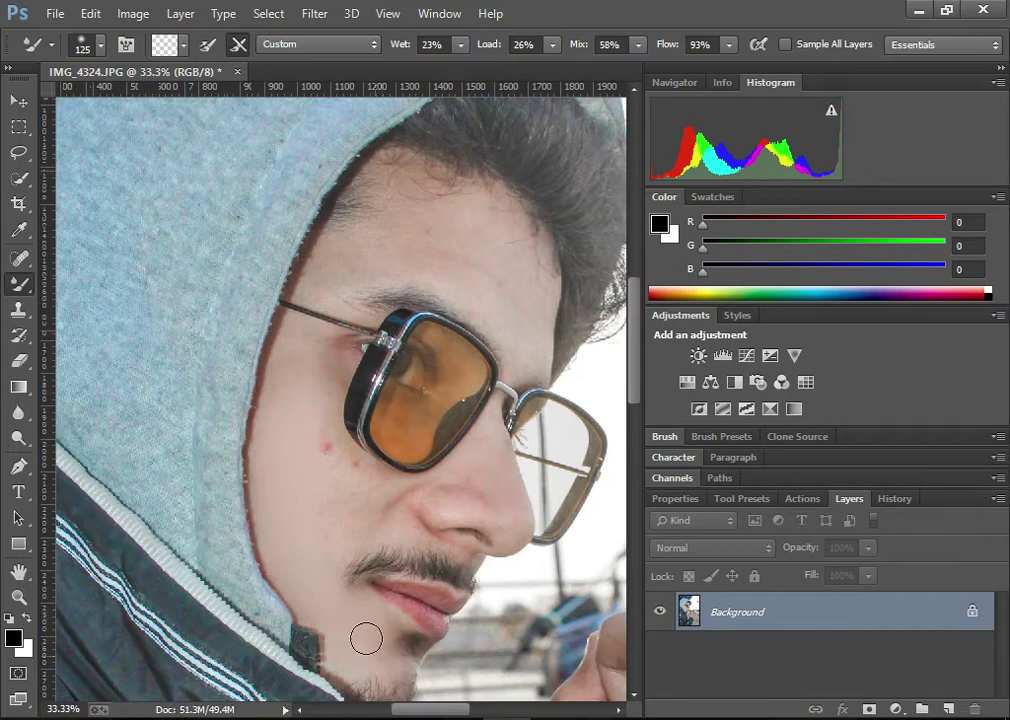
# Smooth the chin and the skin around the lips with a smaller brush.
pyautogui.click(393, 662)
pyautogui.press('[')
pyautogui.press('[')
pyautogui.press('[')
pyautogui.press('[')
pyautogui.click(394, 594)
pyautogui.click(435, 622)
pyautogui.click(415, 595)
# Blend the cheek skin up toward the glasses, using brush sizes 90 to 150.
pyautogui.click(396, 519)
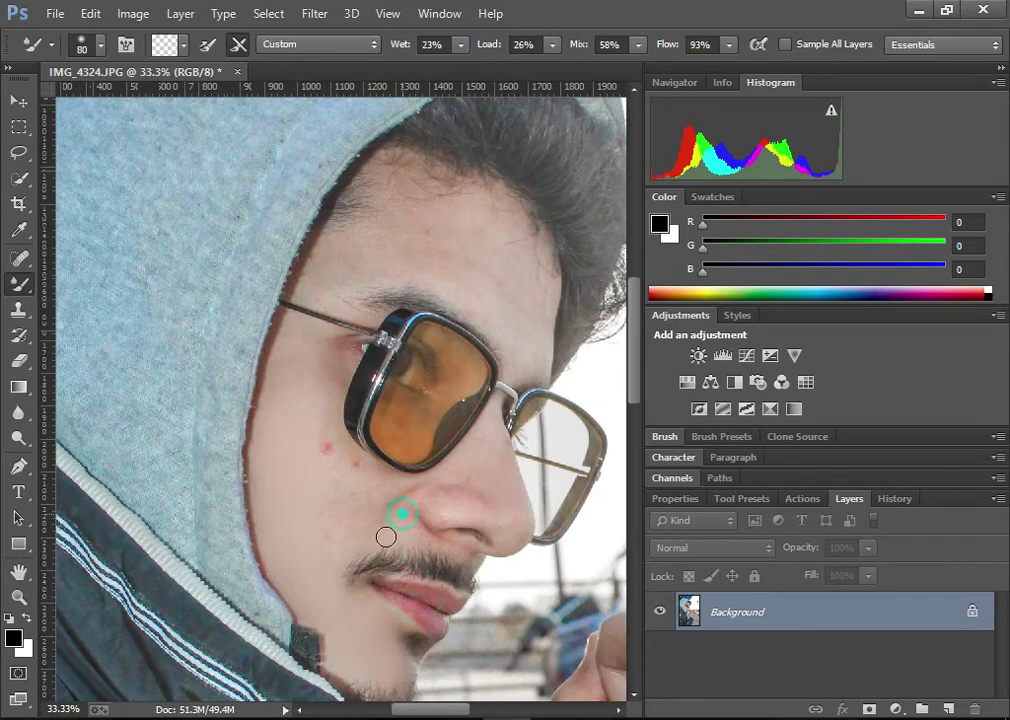
pyautogui.press(']')
pyautogui.press(']')
pyautogui.press(']')
pyautogui.click(349, 483)
pyautogui.press(']')
pyautogui.press(']')
pyautogui.press(']')
pyautogui.click(313, 481)
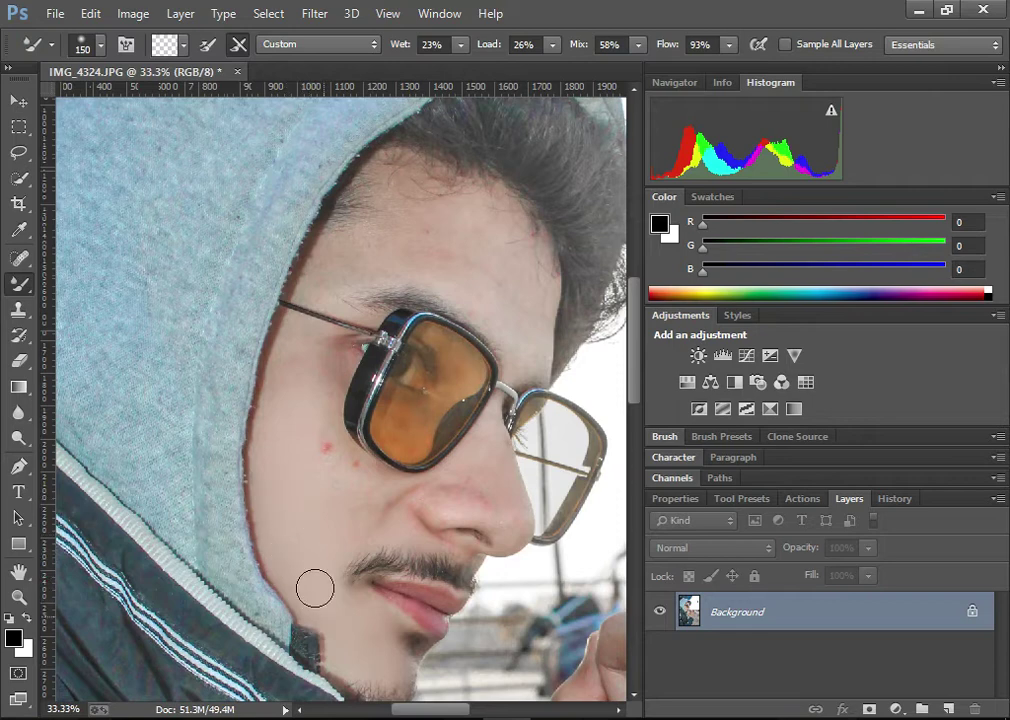
pyautogui.click(307, 422)
pyautogui.press('[')
pyautogui.press('[')
# Smooth the skin beside the nose and blend the upper cheek again.
pyautogui.press('[')
pyautogui.press('[')
pyautogui.press('[')
pyautogui.click(367, 492)
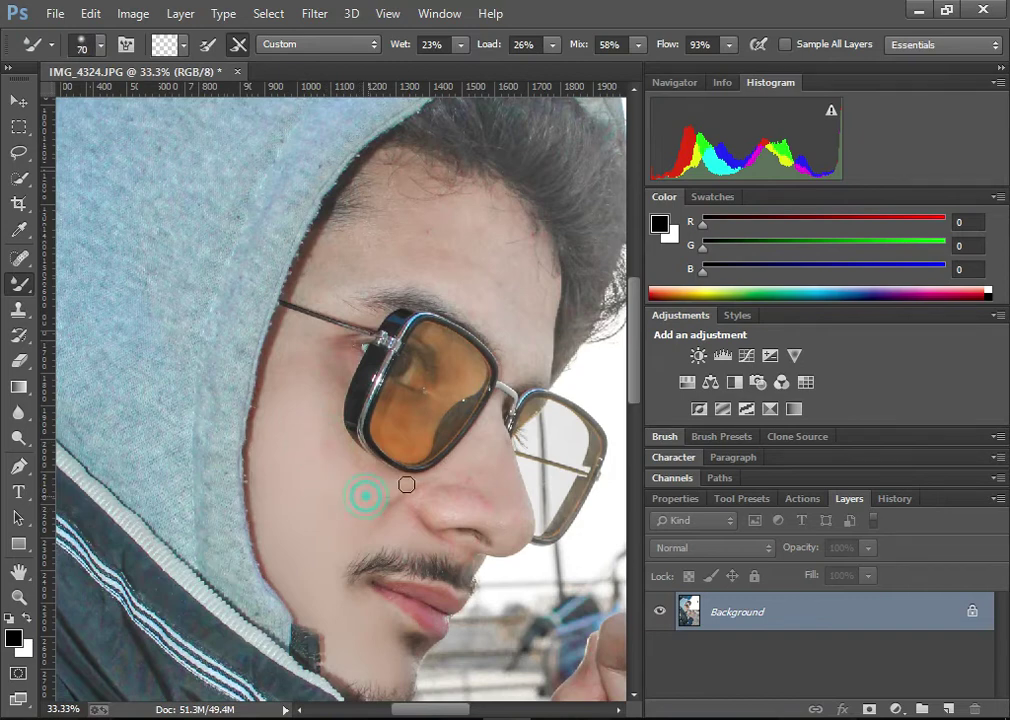
pyautogui.click(433, 477)
pyautogui.press(']')
pyautogui.press(']')
pyautogui.press(']')
pyautogui.press('[')
pyautogui.press('[')
pyautogui.press('[')
pyautogui.click(398, 510)
pyautogui.press(']')
pyautogui.press(']')
pyautogui.press(']')
pyautogui.press(']')
pyautogui.press(']')
pyautogui.click(294, 336)
pyautogui.press('[')
pyautogui.click(291, 346)
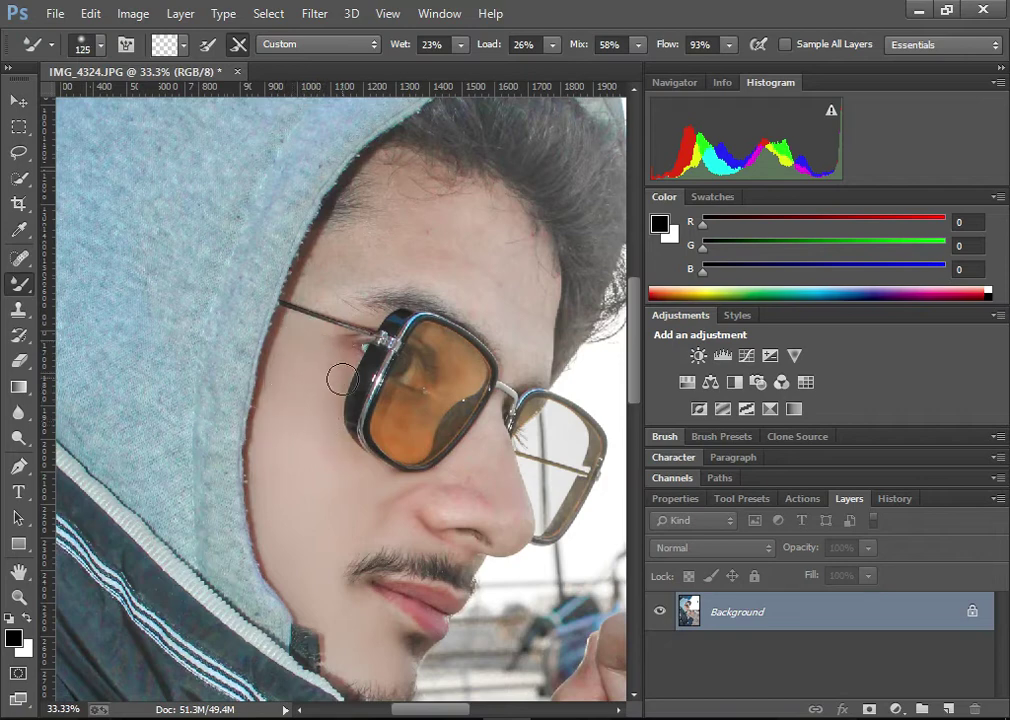
pyautogui.press(']')
pyautogui.press(']')
# Smooth the forehead and the skin by the temple with a size-125 brush.
pyautogui.scroll(2, 338, 300)
pyautogui.click(362, 291)
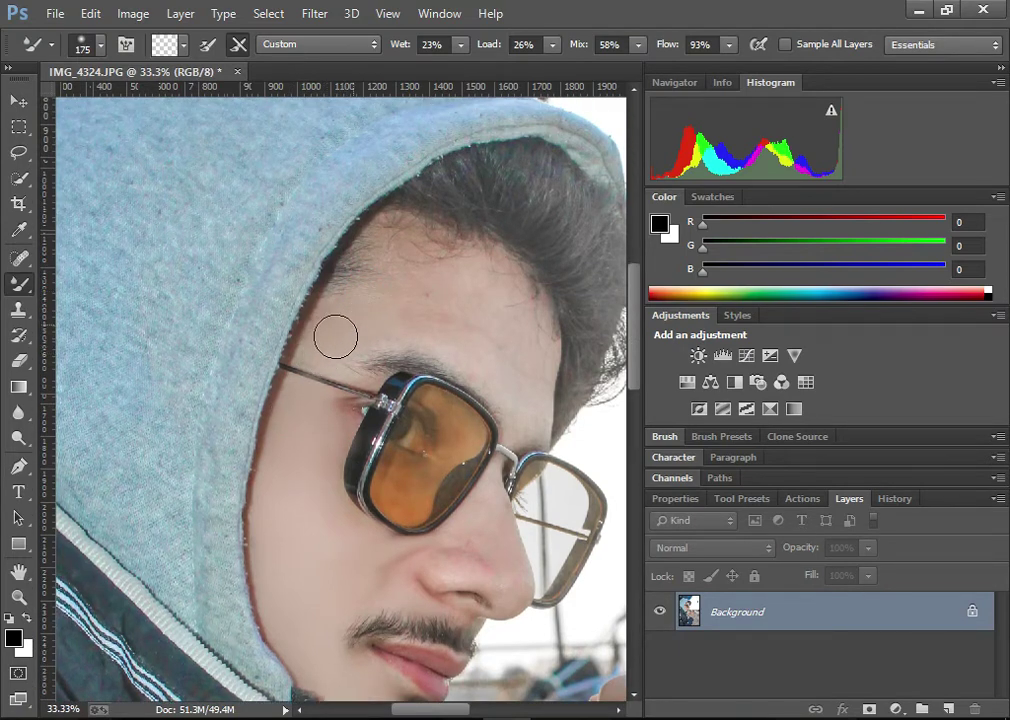
pyautogui.press('[')
pyautogui.press('[')
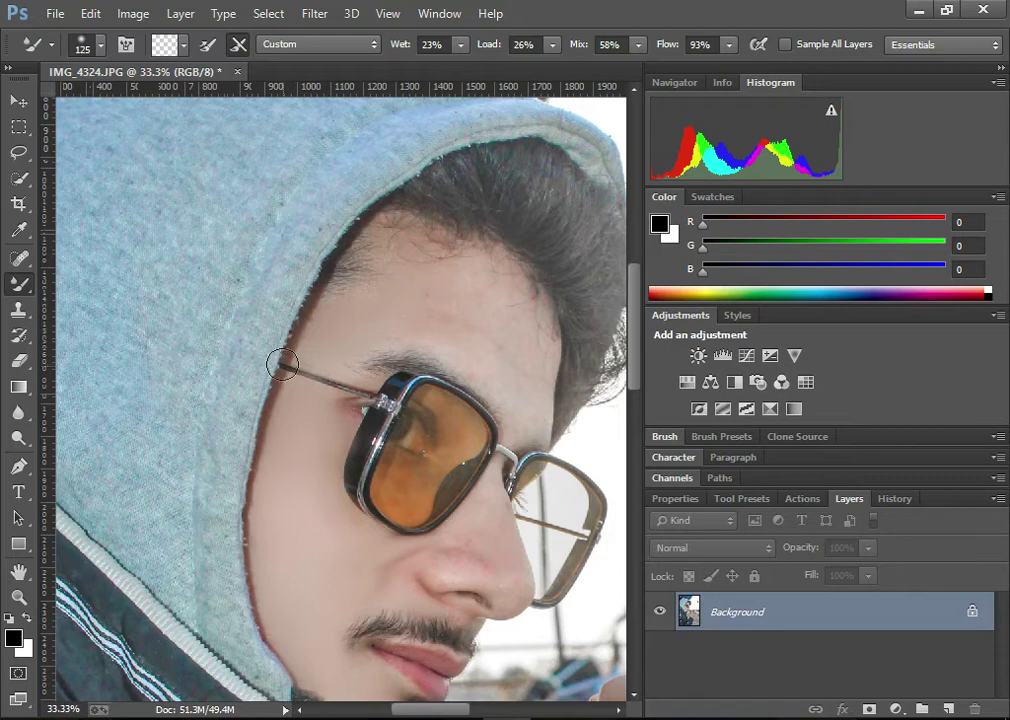
pyautogui.click(307, 349)
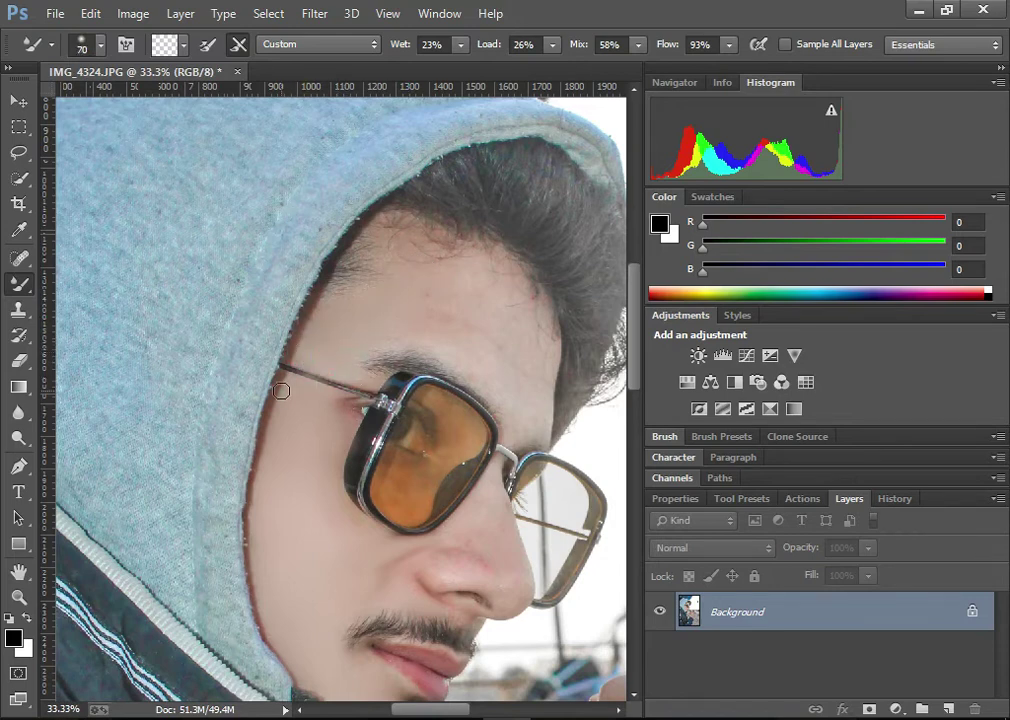
# Blend across the forehead with brush sizes from 200 down to 100.
pyautogui.scroll(3, 383, 320)
pyautogui.press(']')
pyautogui.press(']')
pyautogui.press(']')
pyautogui.click(361, 385)
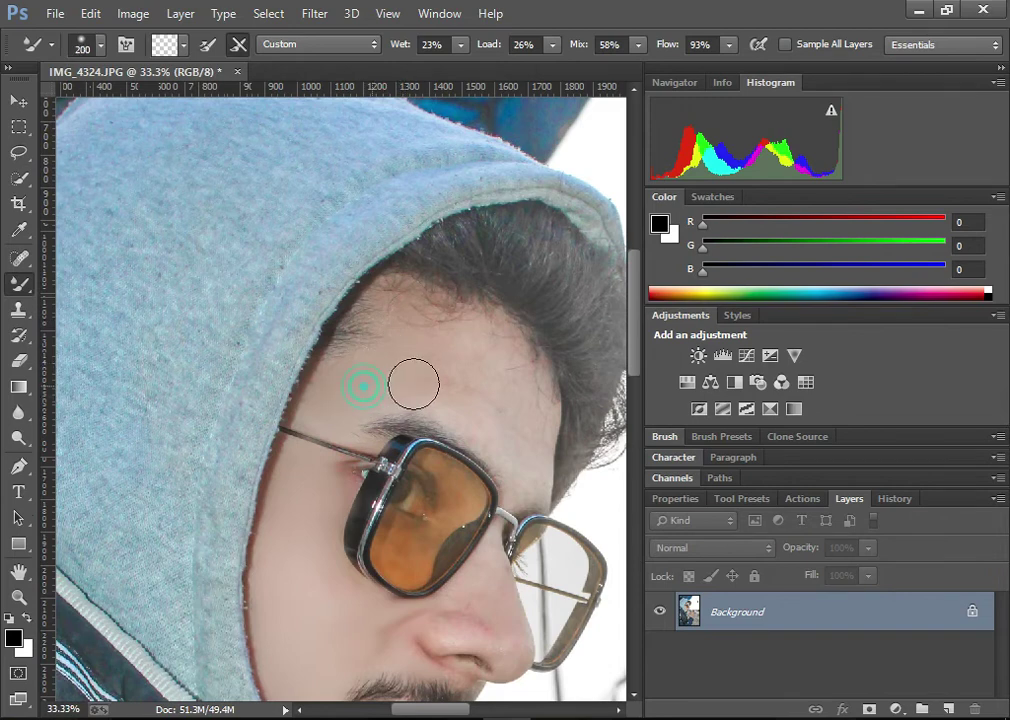
pyautogui.click(480, 365)
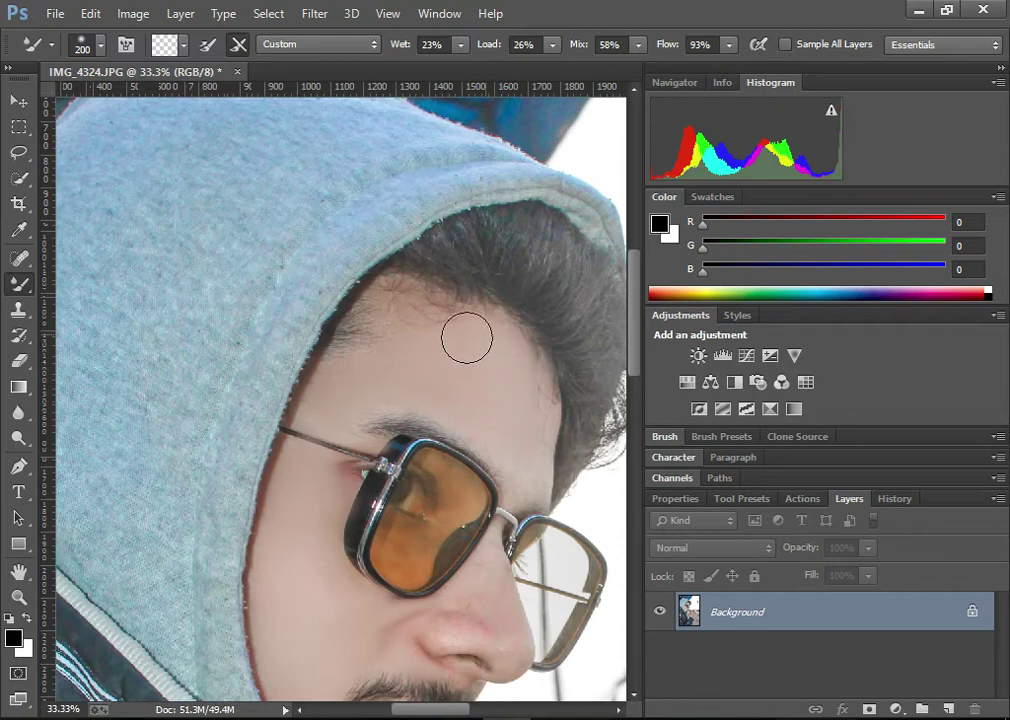
pyautogui.press('[')
pyautogui.press('[')
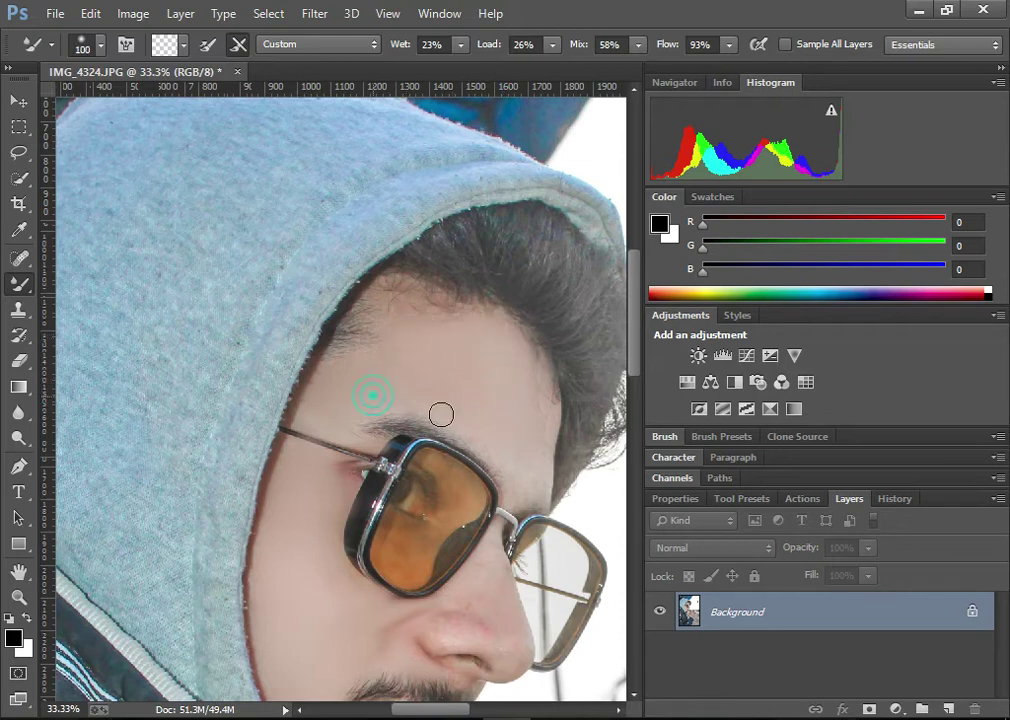
pyautogui.press(']')
pyautogui.press(']')
pyautogui.click(513, 394)
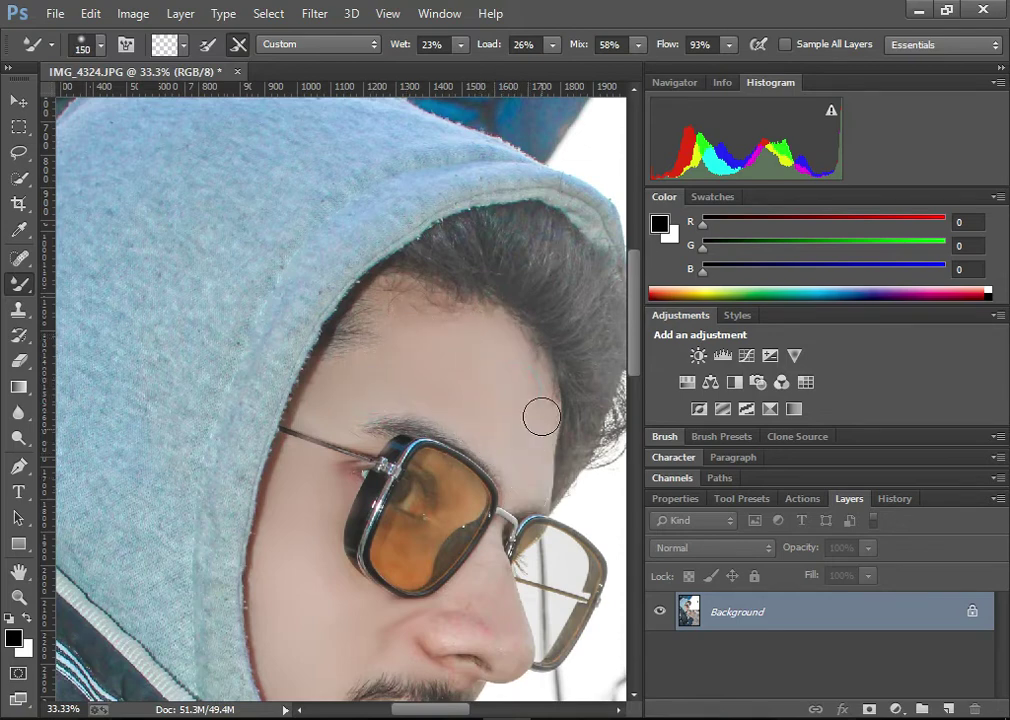
pyautogui.click(505, 350)
pyautogui.press('[')
pyautogui.press('[')
pyautogui.click(512, 462)
# Smooth the skin on the nose bridge and beside the glasses bridge with a size-90 brush.
pyautogui.scroll(-3, 495, 470)
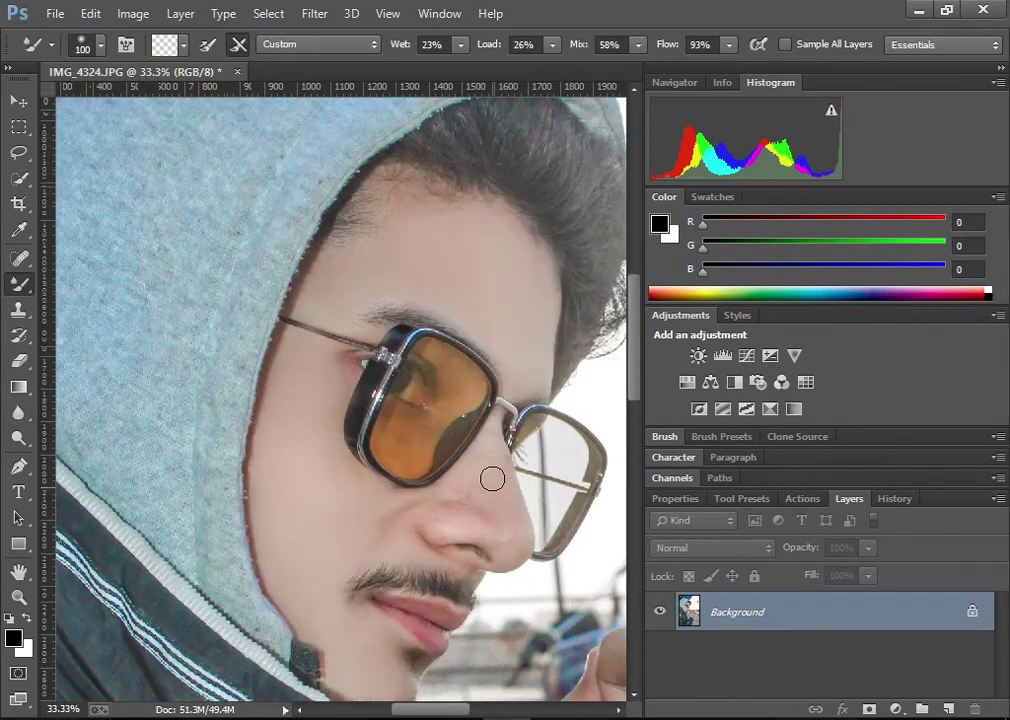
pyautogui.scroll(-2, 485, 420)
pyautogui.press('[')
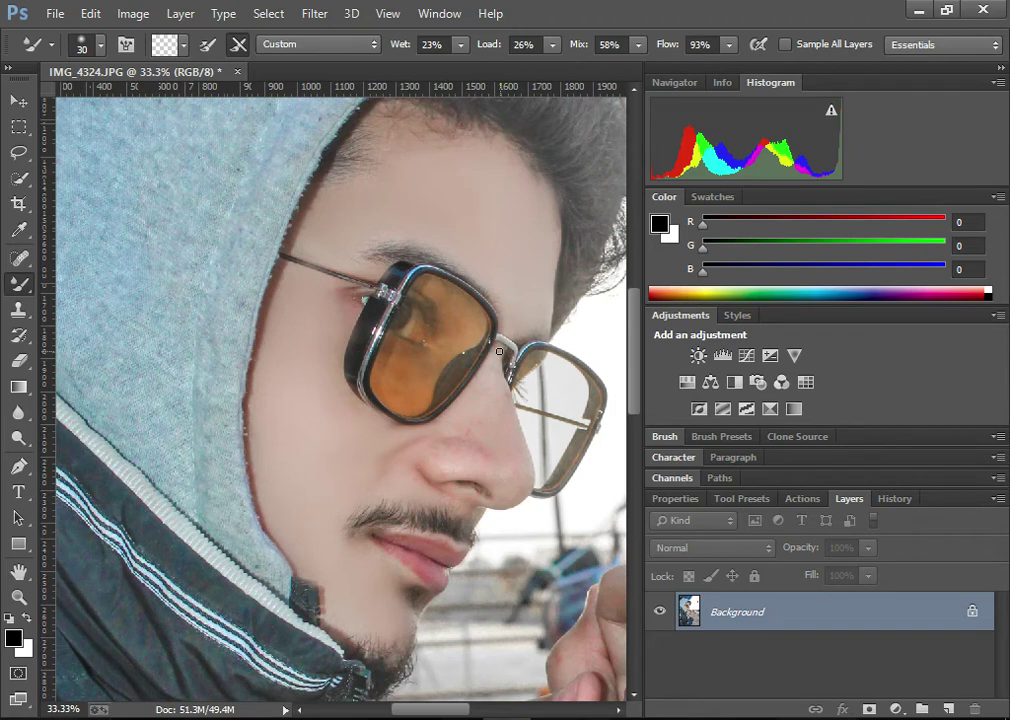
pyautogui.click(494, 375)
pyautogui.click(478, 345)
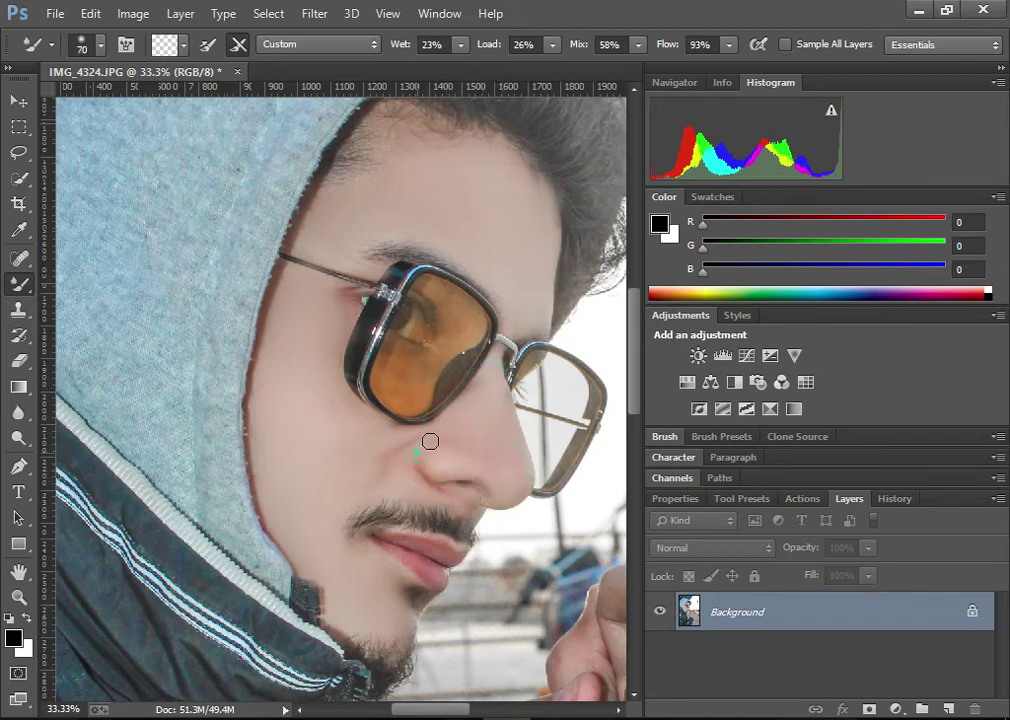
pyautogui.click(482, 383)
# Smooth more forehead skin with a larger brush.
pyautogui.scroll(-2, 466, 530)
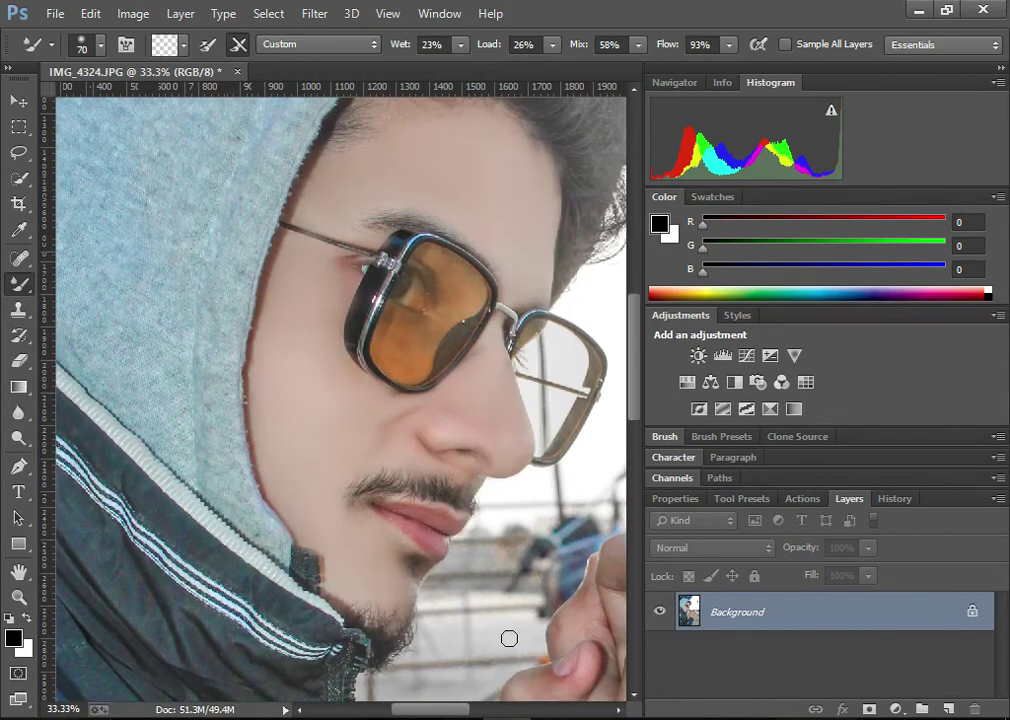
pyautogui.press(']')
pyautogui.press(']')
pyautogui.press(']')
pyautogui.click(365, 180)
pyautogui.click(330, 210)
# Smooth the back of the clasped hand from below the knuckles down to the wrist.
pyautogui.moveTo(450, 713); pyautogui.dragTo(485, 712)
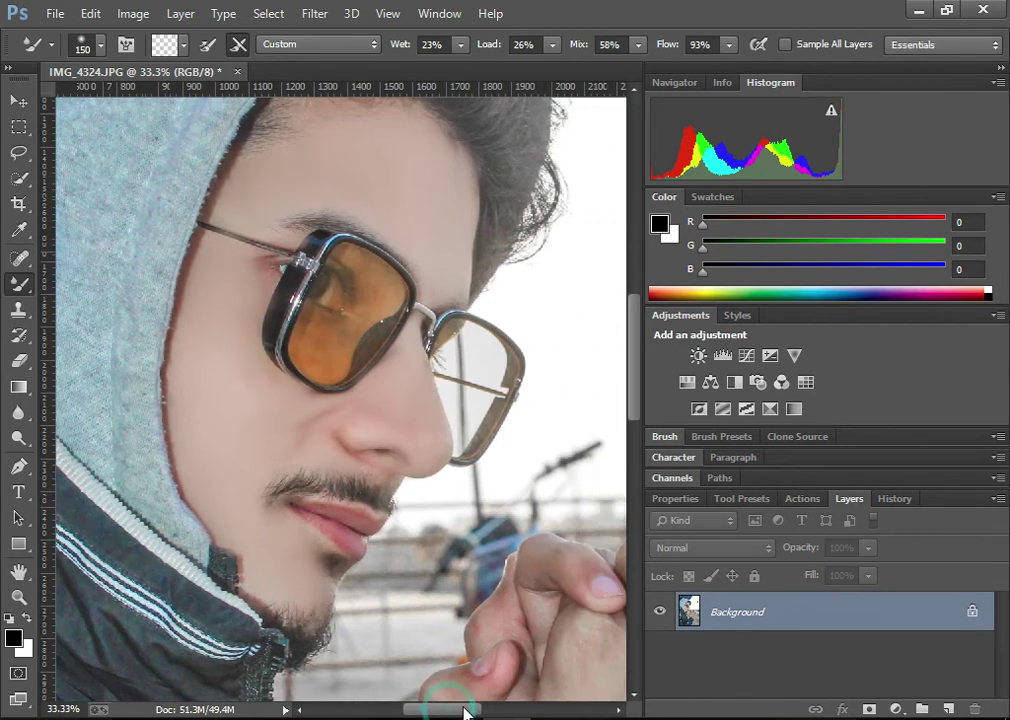
pyautogui.scroll(-5, 400, 440)
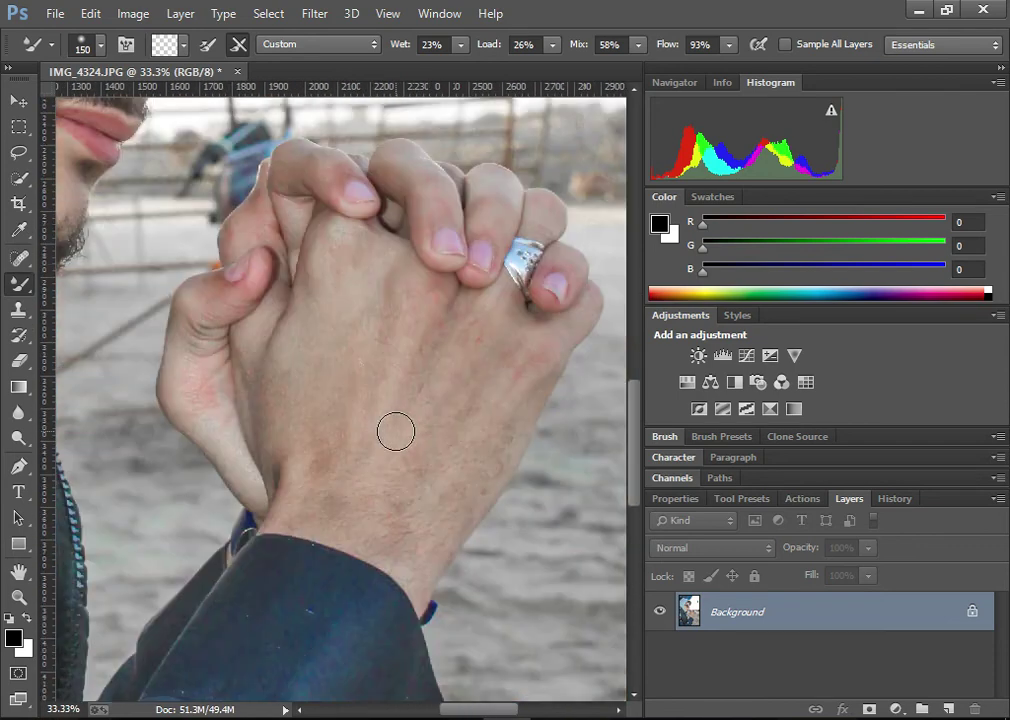
pyautogui.press('[')
pyautogui.press(']')
pyautogui.press(']')
pyautogui.press(']')
pyautogui.moveTo(354, 282)
pyautogui.mouseDown()
pyautogui.moveTo(338, 388)
pyautogui.moveTo(327, 298)
pyautogui.moveTo(322, 442)
pyautogui.moveTo(310, 341)
pyautogui.mouseUp()
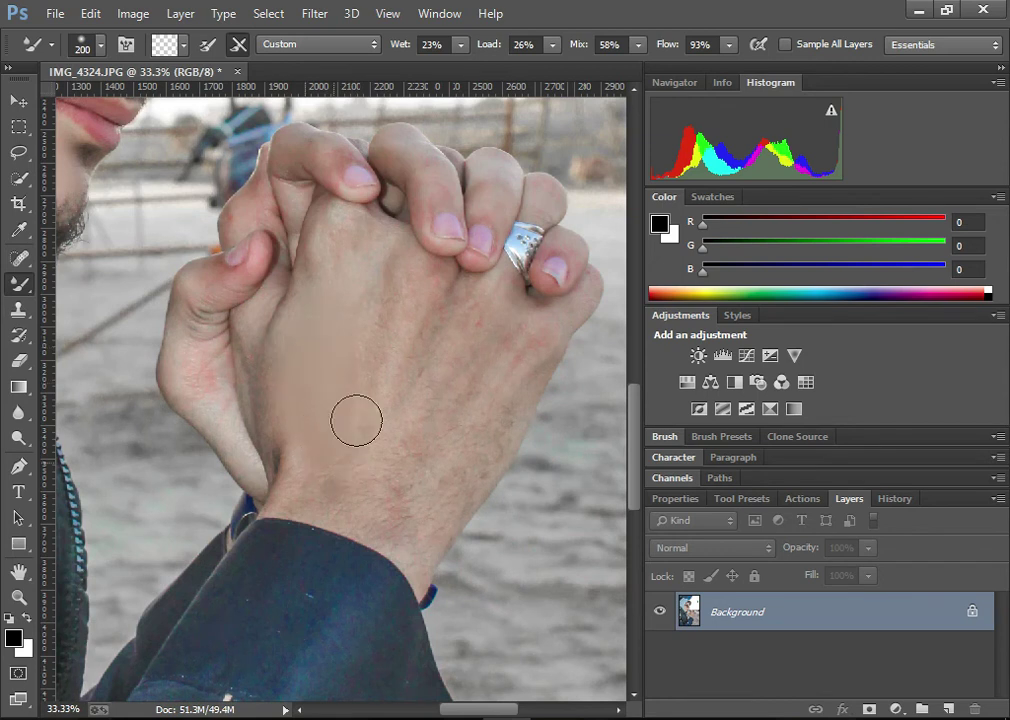
pyautogui.moveTo(356, 234); pyautogui.dragTo(344, 245)
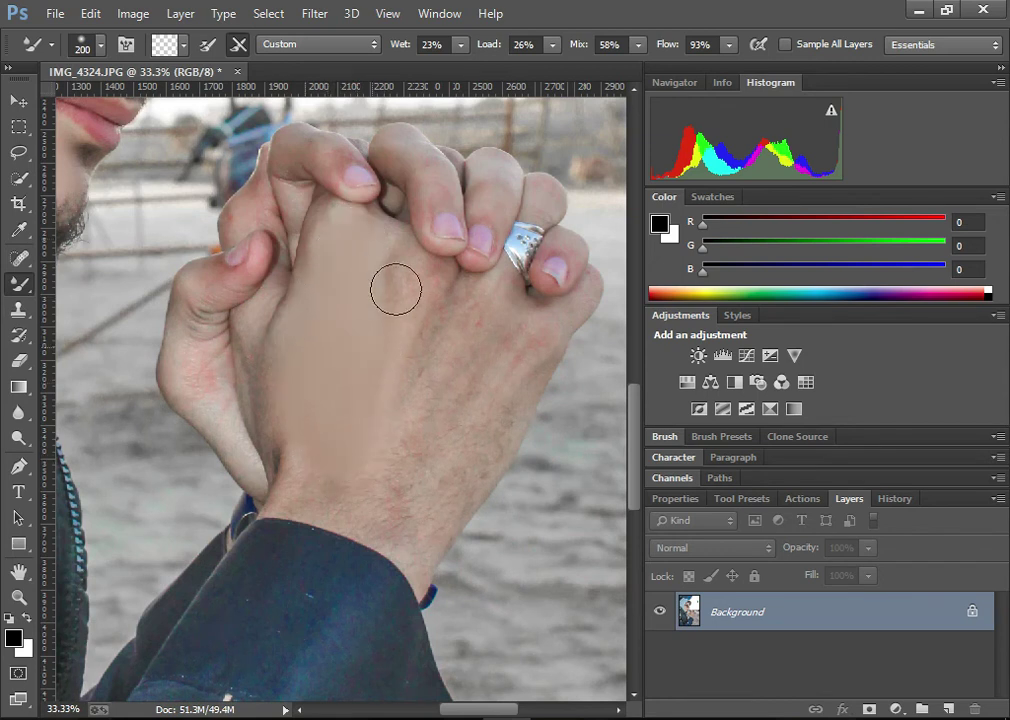
pyautogui.moveTo(361, 356)
pyautogui.mouseDown()
pyautogui.moveTo(311, 485)
pyautogui.moveTo(290, 425)
pyautogui.mouseUp()
# Smooth the hand's left edge and the knuckle near the ring, and paint out the wrist speck.
pyautogui.press('[')
pyautogui.press('[')
pyautogui.press('[')
pyautogui.moveTo(282, 357)
pyautogui.mouseDown()
pyautogui.moveTo(282, 451)
pyautogui.moveTo(282, 366)
pyautogui.mouseUp()
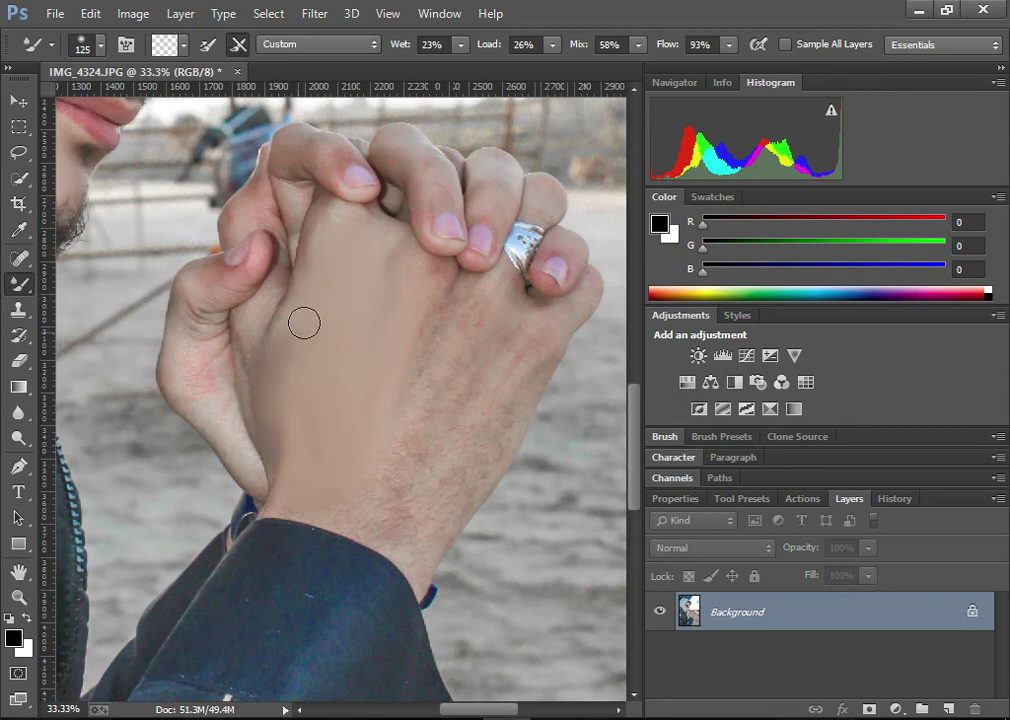
pyautogui.press(']')
pyautogui.press(']')
pyautogui.press(']')
pyautogui.moveTo(409, 460)
pyautogui.mouseDown()
pyautogui.moveTo(487, 302)
pyautogui.moveTo(435, 455)
pyautogui.mouseUp()
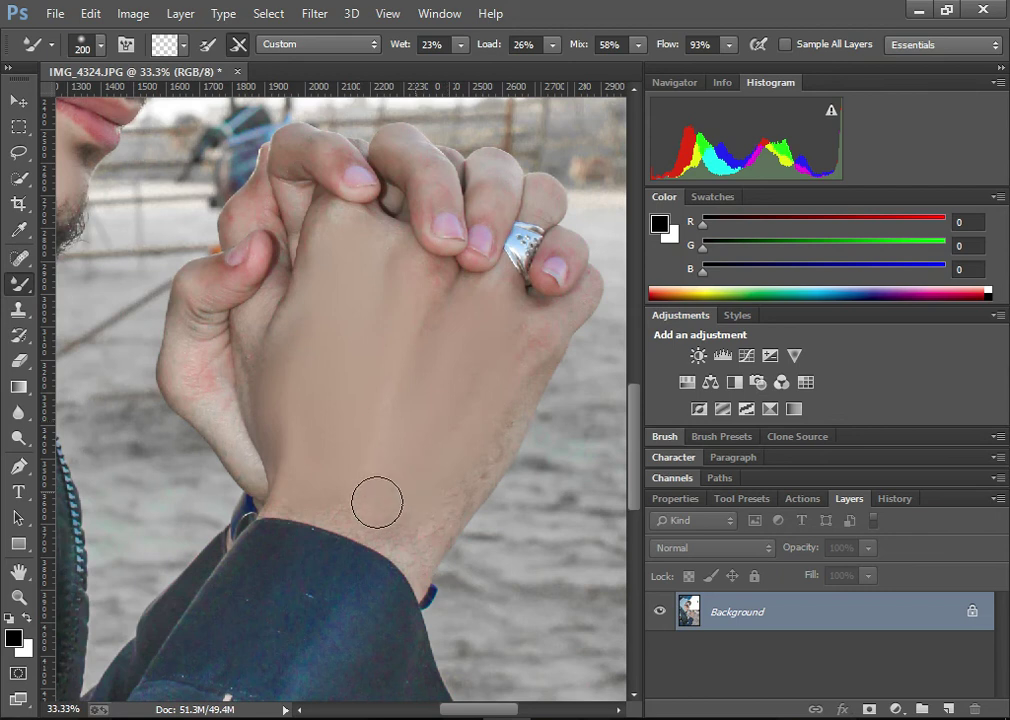
pyautogui.press('[')
pyautogui.press('[')
pyautogui.press('[')
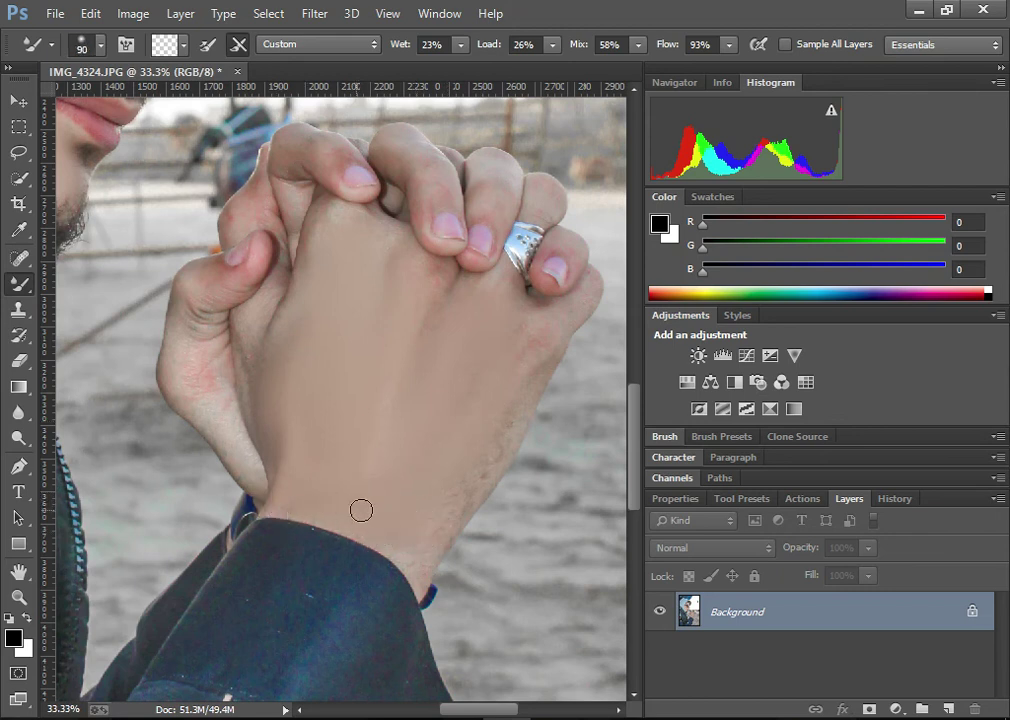
pyautogui.moveTo(467, 476)
pyautogui.mouseDown()
pyautogui.moveTo(440, 518)
pyautogui.moveTo(505, 421)
pyautogui.moveTo(527, 338)
pyautogui.moveTo(523, 389)
pyautogui.mouseUp()
pyautogui.press('[')
pyautogui.press('[')
# Paint out the green speck beside the ring and smooth the knuckles with the Mixer Brush.
pyautogui.moveTo(568, 241); pyautogui.dragTo(553, 211)
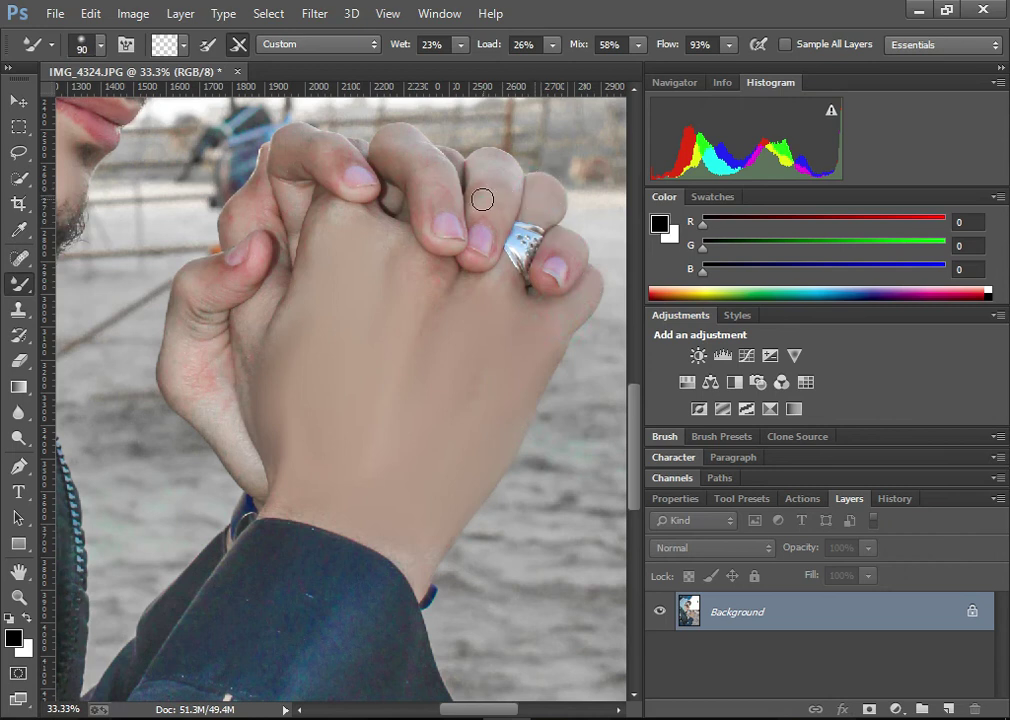
pyautogui.moveTo(490, 168); pyautogui.dragTo(512, 172)
pyautogui.moveTo(394, 144)
pyautogui.mouseDown()
pyautogui.moveTo(421, 153)
pyautogui.moveTo(333, 141)
pyautogui.moveTo(298, 217)
pyautogui.moveTo(372, 219)
pyautogui.mouseUp()
pyautogui.press('[')
pyautogui.press(']')
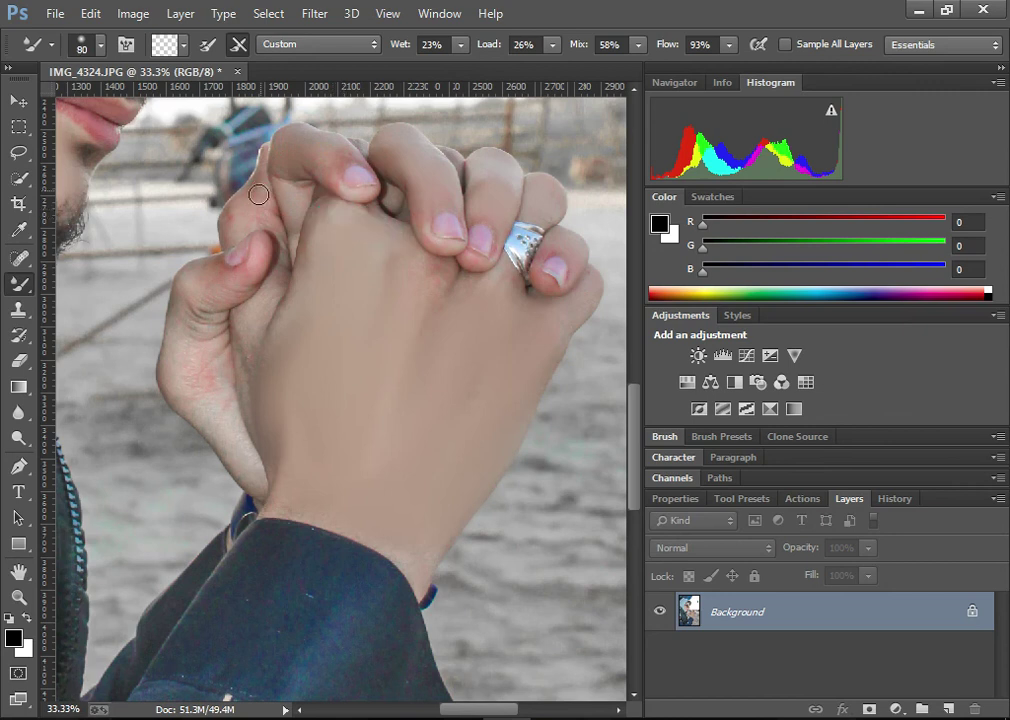
# Smooth the dark finger crease and the left hand's skin and outer edge.
pyautogui.moveTo(288, 237); pyautogui.dragTo(288, 311)
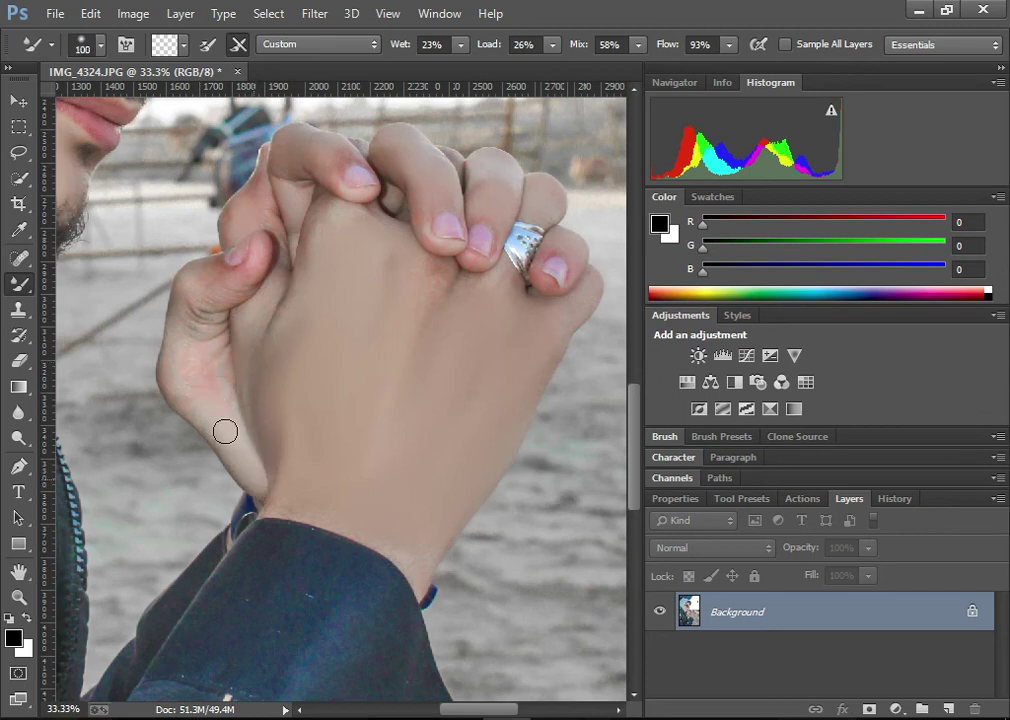
pyautogui.press(']')
pyautogui.click(192, 361)
pyautogui.click(184, 360)
pyautogui.press('[')
pyautogui.click(190, 319)
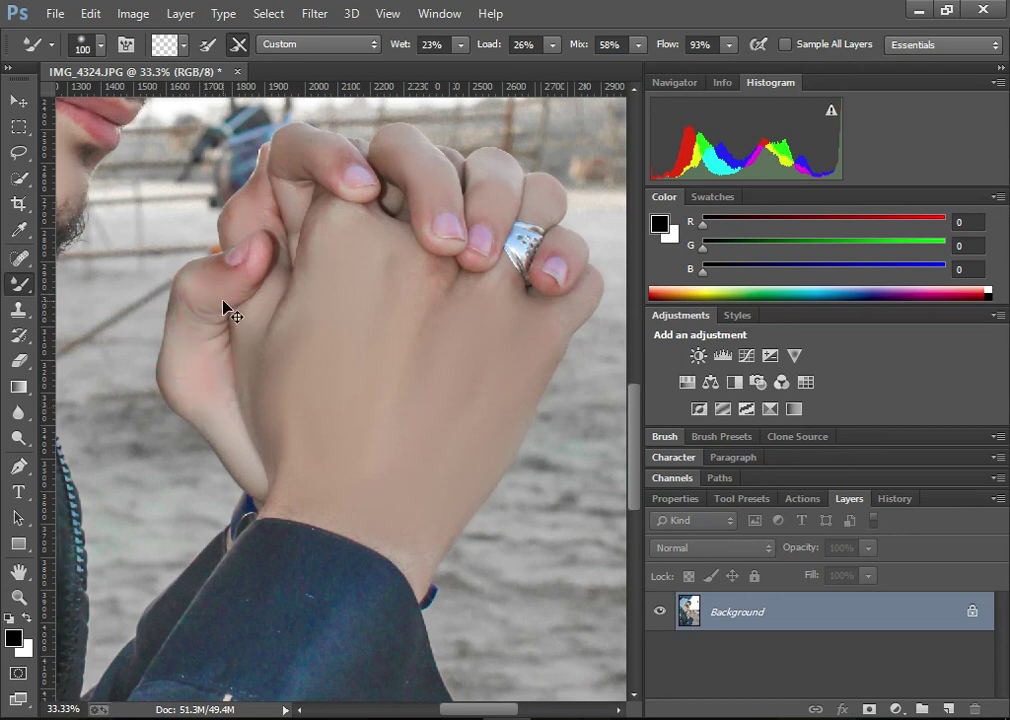
pyautogui.hotkey('ctrl', '-')
pyautogui.hotkey('ctrl', '-')
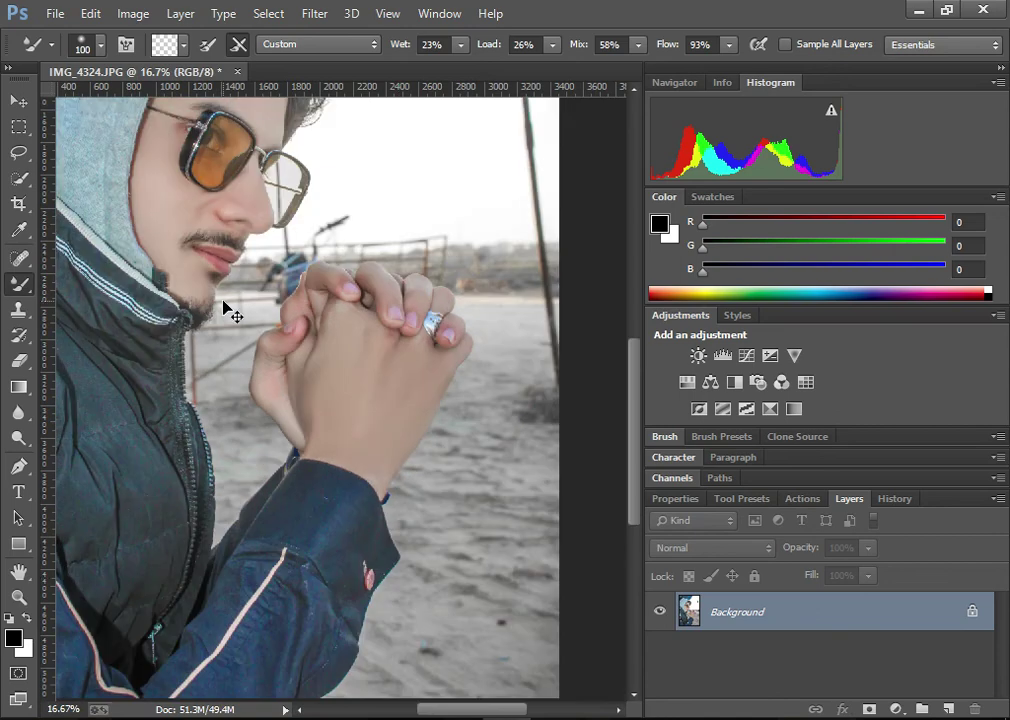
pyautogui.hotkey('ctrl', '-')
pyautogui.hotkey('ctrl', '-')
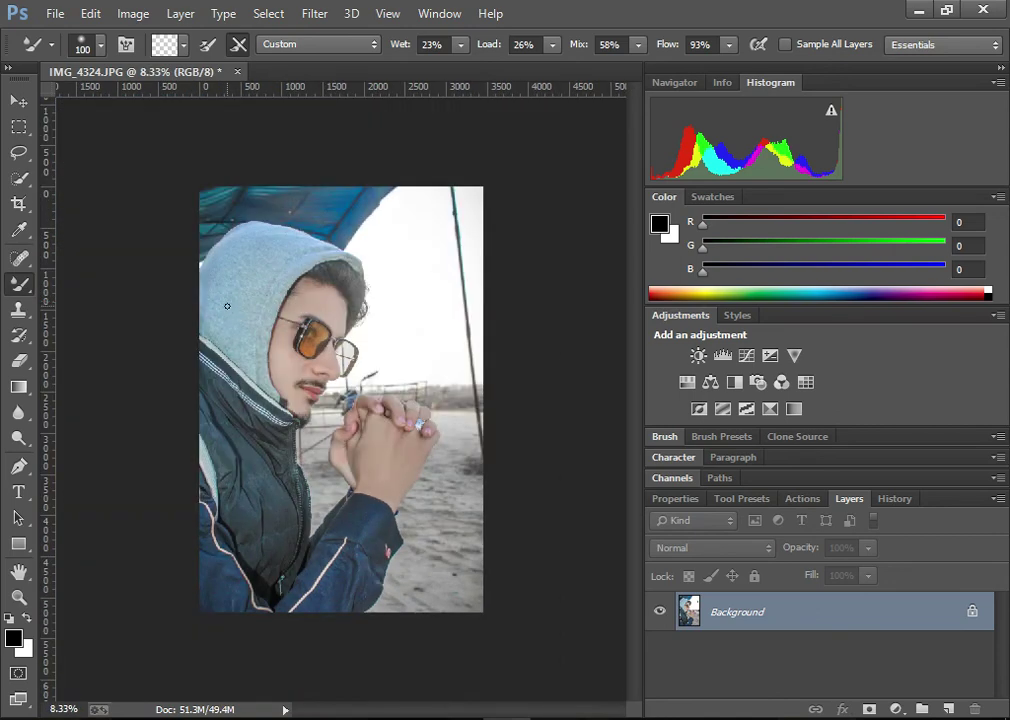
# Crop beyond the image's top and bottom edges, adding white bands above and below the portrait.
pyautogui.click(18, 203)
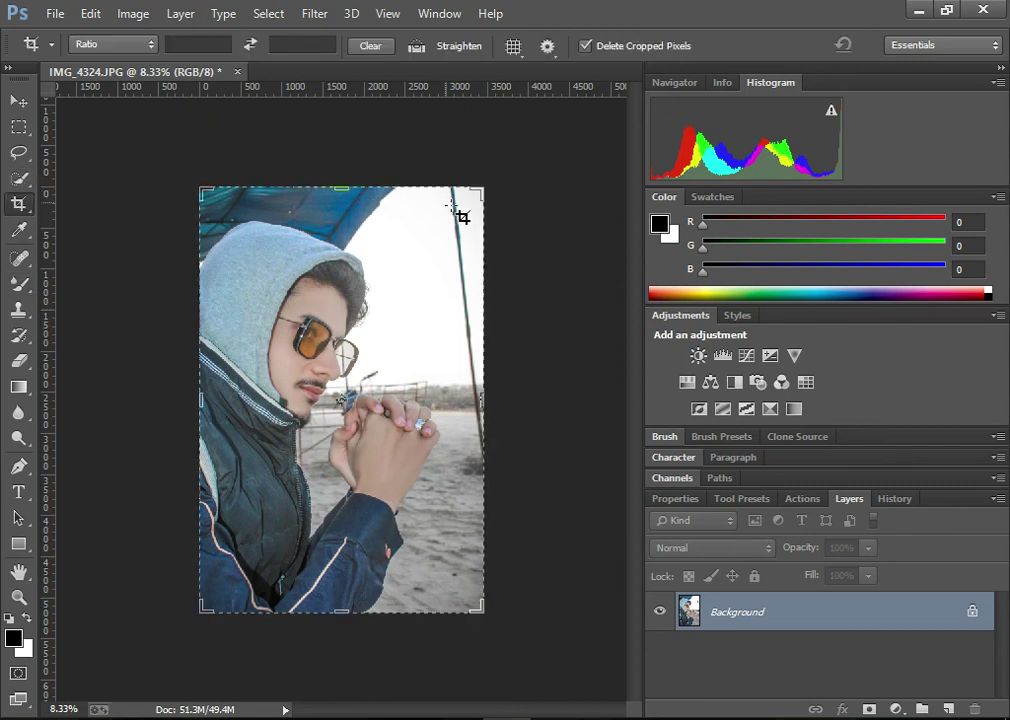
pyautogui.moveTo(491, 187); pyautogui.dragTo(482, 180)
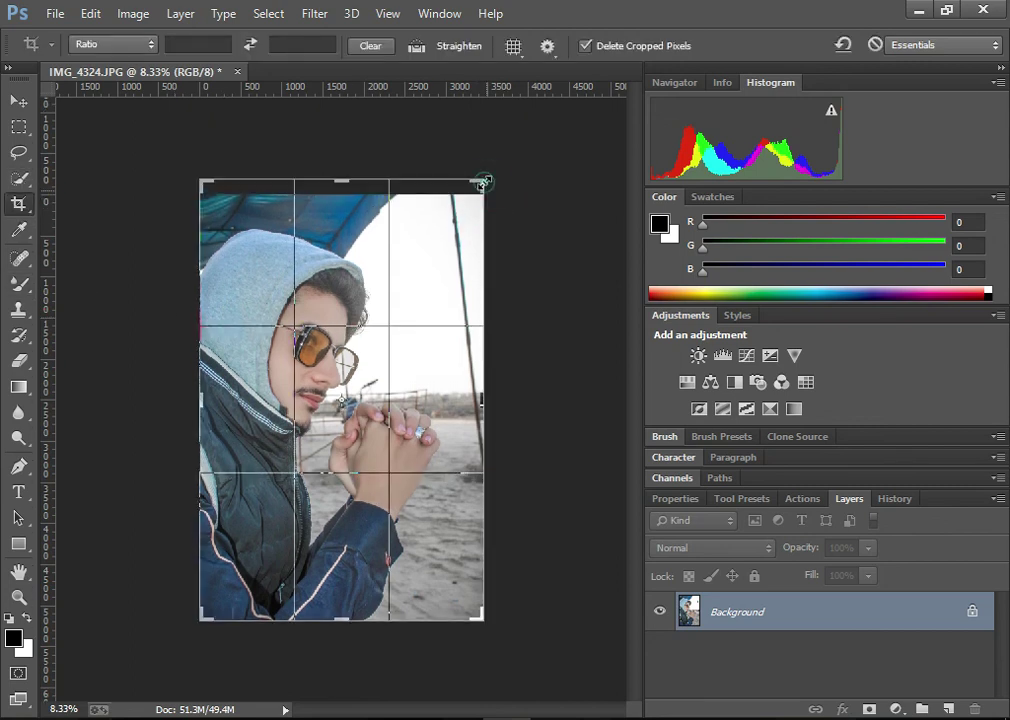
pyautogui.moveTo(480, 625); pyautogui.dragTo(475, 627)
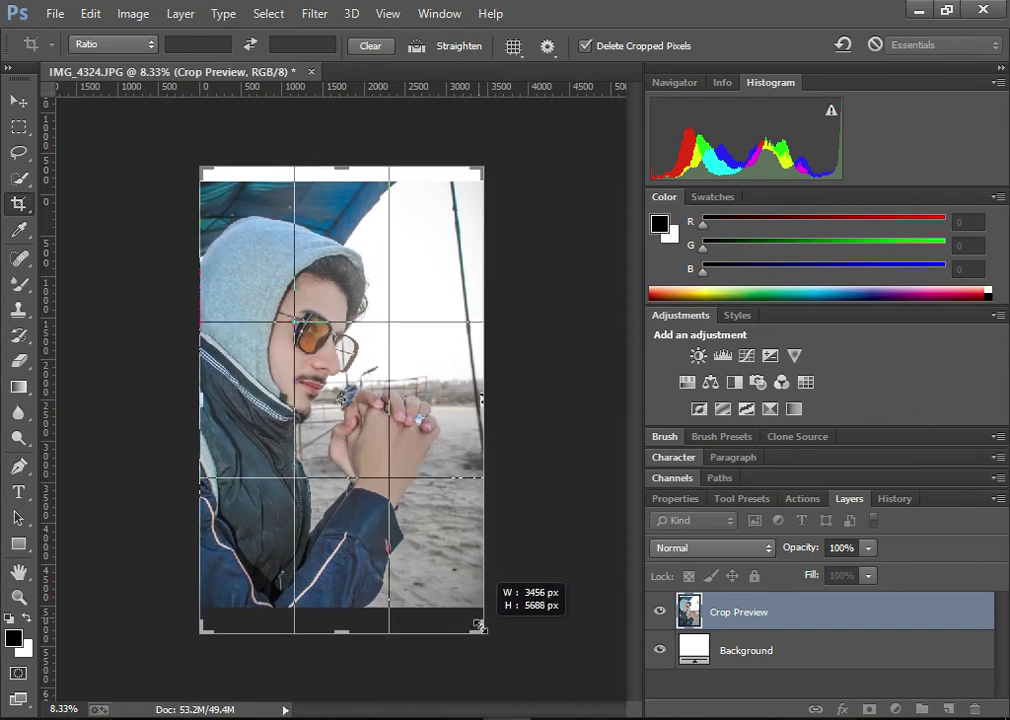
pyautogui.moveTo(475, 627); pyautogui.dragTo(482, 626)
pyautogui.click(19, 101)
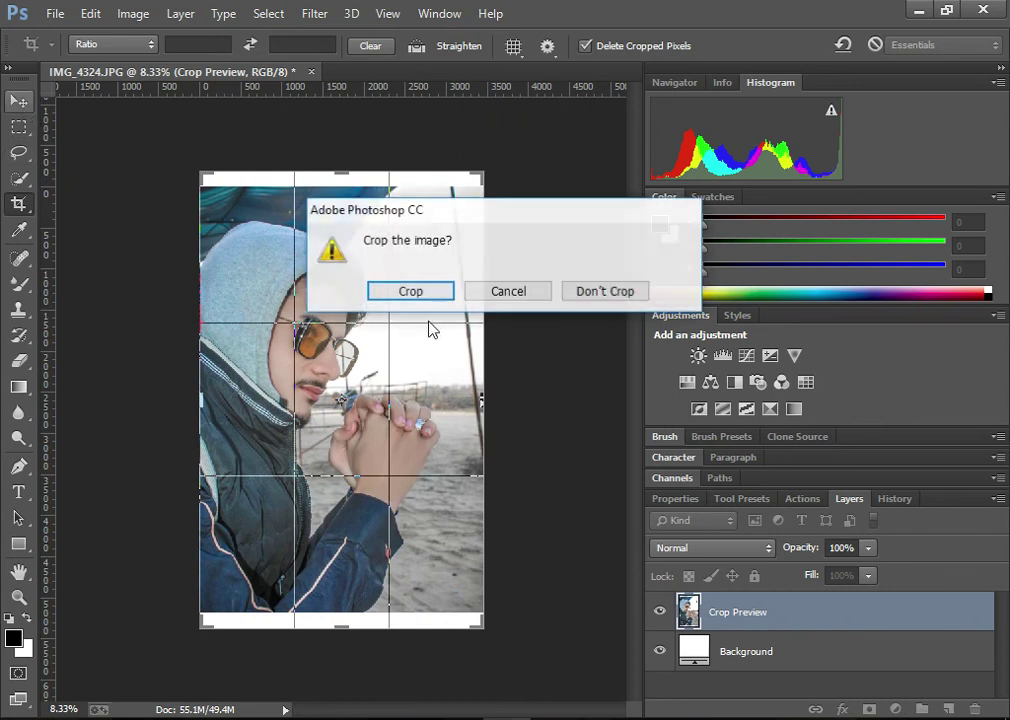
pyautogui.click(420, 289)
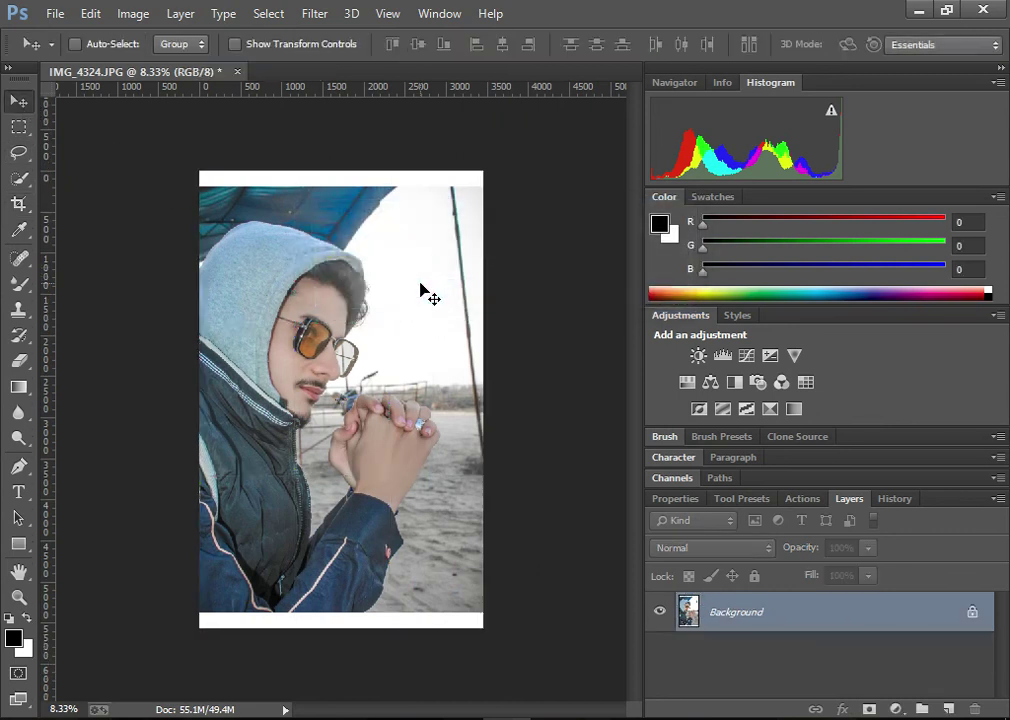